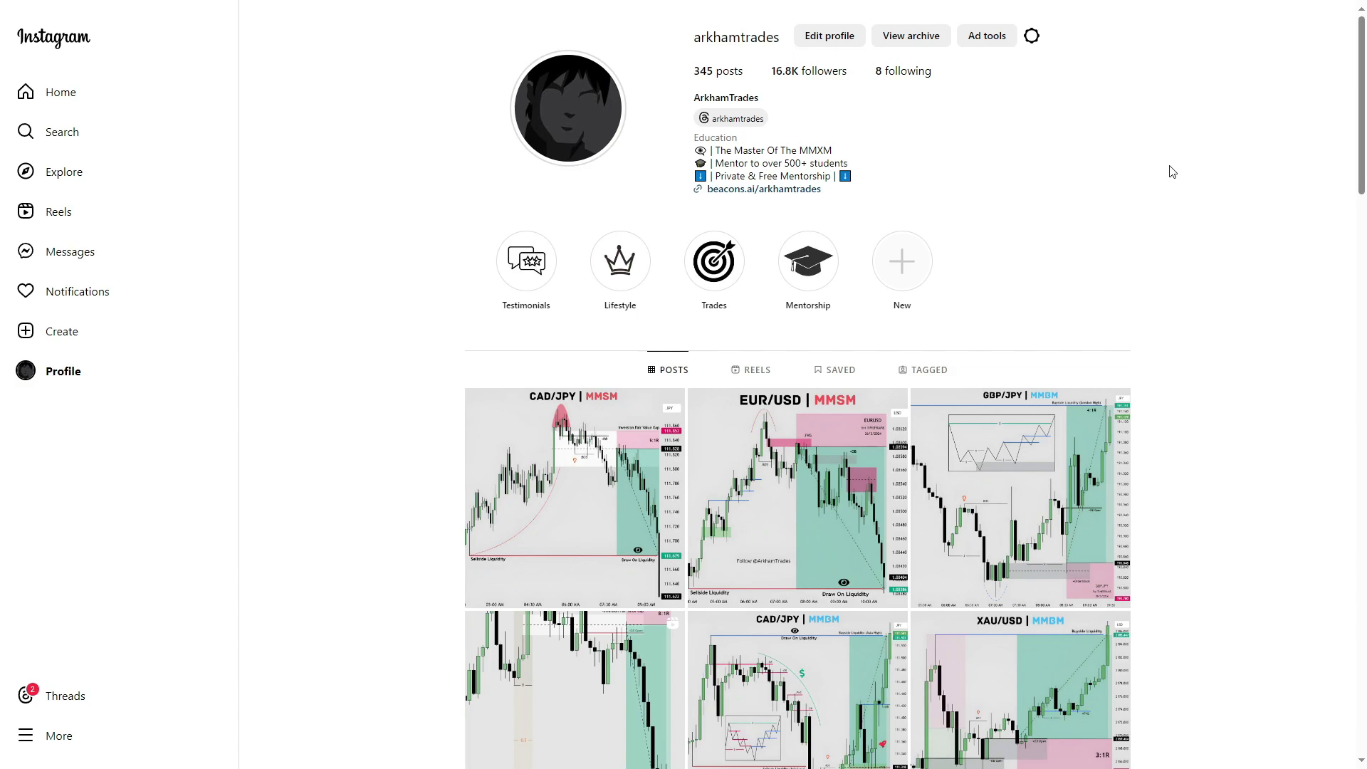
scroll(1172, 171, down, 5)
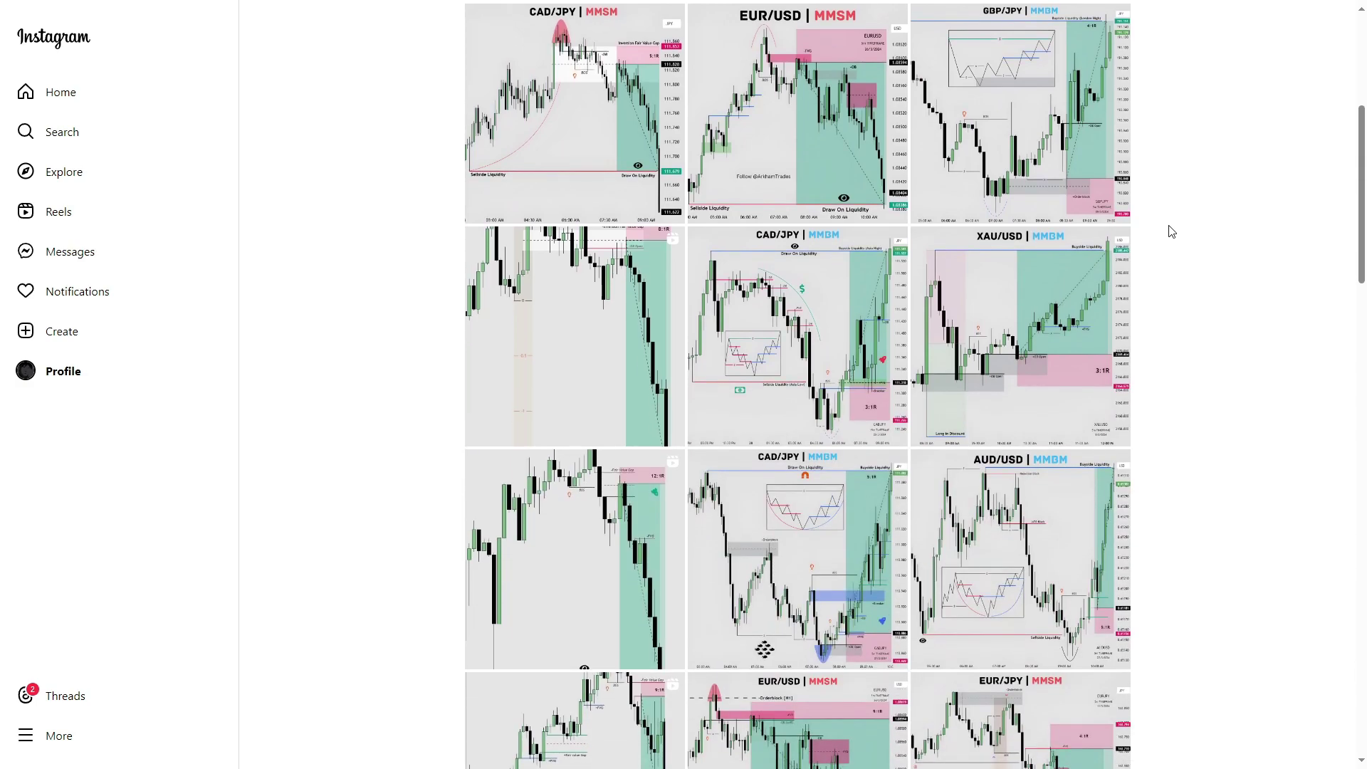
scroll(1192, 283, up, 5)
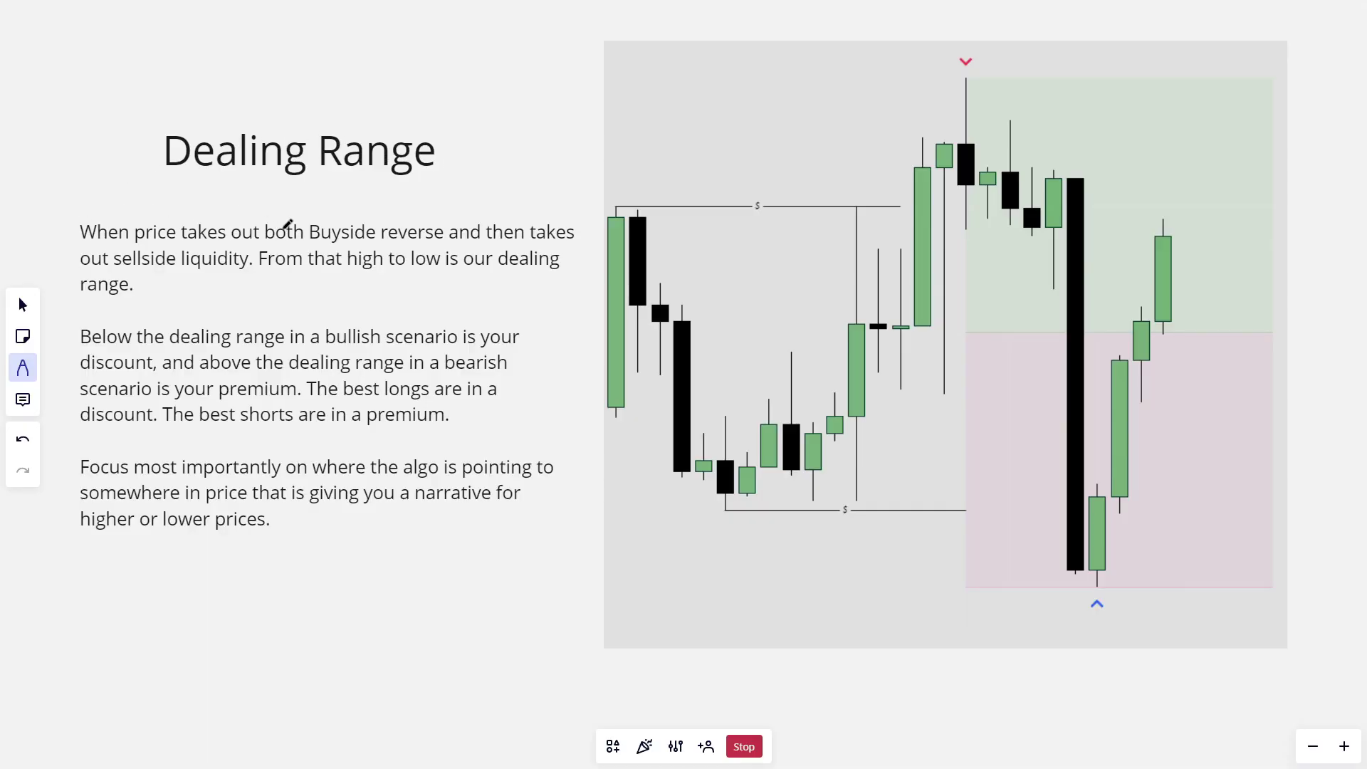
Mark Buyside, sellside, high, low and "our dealing" in the first Dealing Range paragraph with pen strokes.
drag(315, 219, 345, 218)
drag(139, 271, 165, 269)
drag(349, 276, 537, 270)
Mark the chart's range high with an arc, the earlier buyside high with an arrow, and the earlier sellside low with an arc.
mouse_move(950, 94)
mouse_down()
mouse_move(965, 63)
mouse_move(985, 71)
mouse_up()
mouse_move(668, 175)
mouse_down()
mouse_move(641, 195)
mouse_move(655, 195)
mouse_up()
drag(707, 510, 734, 515)
Underline discount, bearish and premium, and both words again in the last sentences, in the second paragraph.
drag(84, 376, 151, 383)
drag(441, 373, 507, 373)
drag(220, 404, 279, 404)
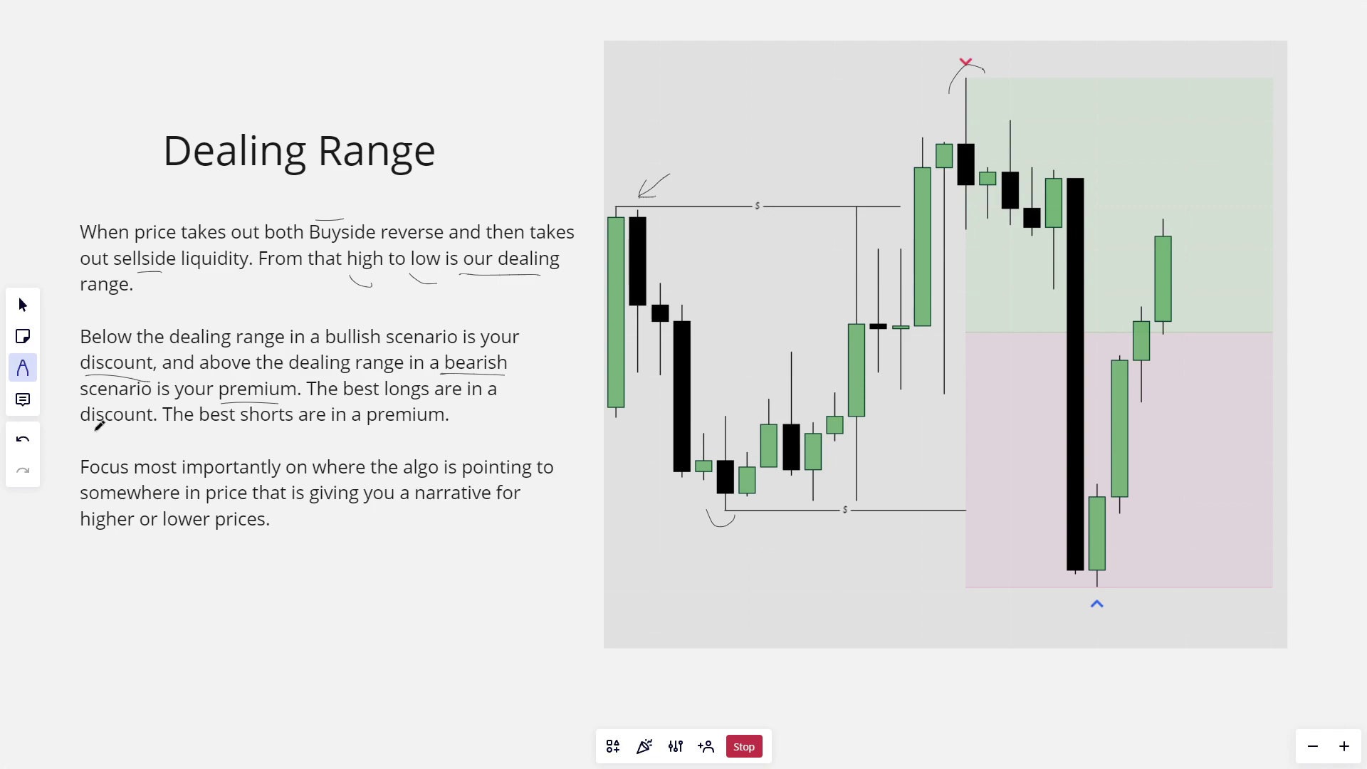
drag(79, 429, 136, 426)
drag(369, 428, 457, 435)
Trace the midline of the shaded dealing range with the pen and add short marks in its upper and lower halves.
drag(964, 331, 1274, 327)
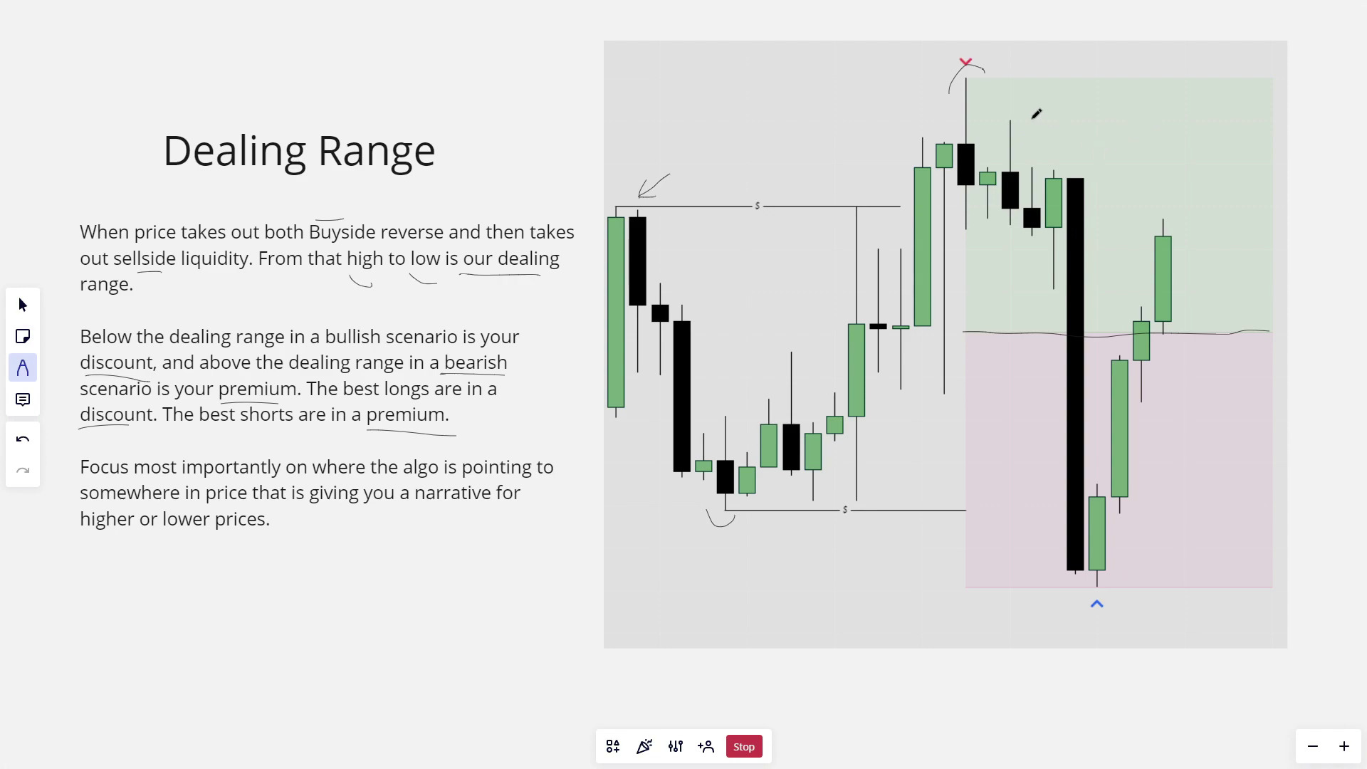
drag(991, 122, 1025, 109)
drag(986, 504, 1026, 521)
mouse_move(1188, 375)
mouse_down()
mouse_move(1204, 413)
mouse_move(1219, 403)
mouse_up()
drag(1044, 110, 1101, 112)
drag(1076, 126, 1077, 95)
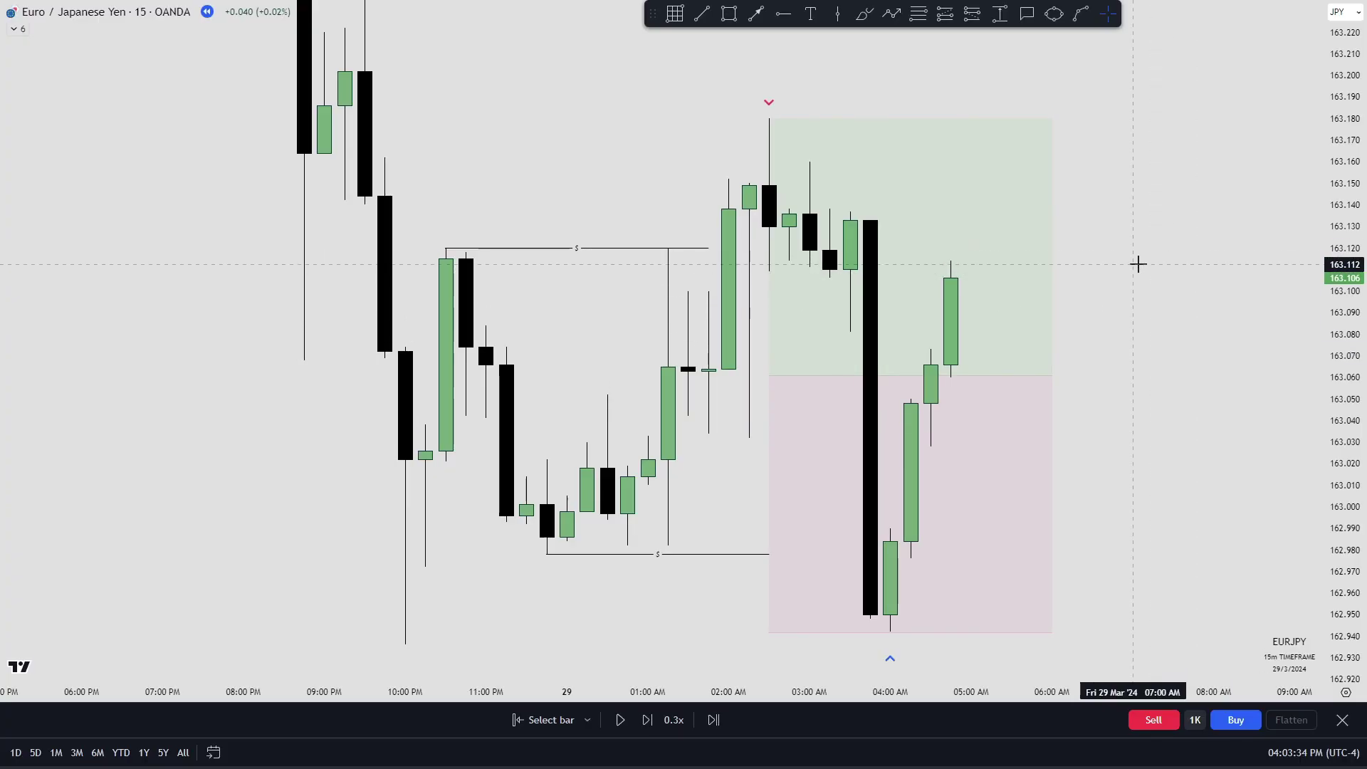
Draw a horizontal trend line at 163.110 from 03:30 AM to 05:15 AM on the EURJPY chart, and delete it.
drag(1135, 263, 1167, 264)
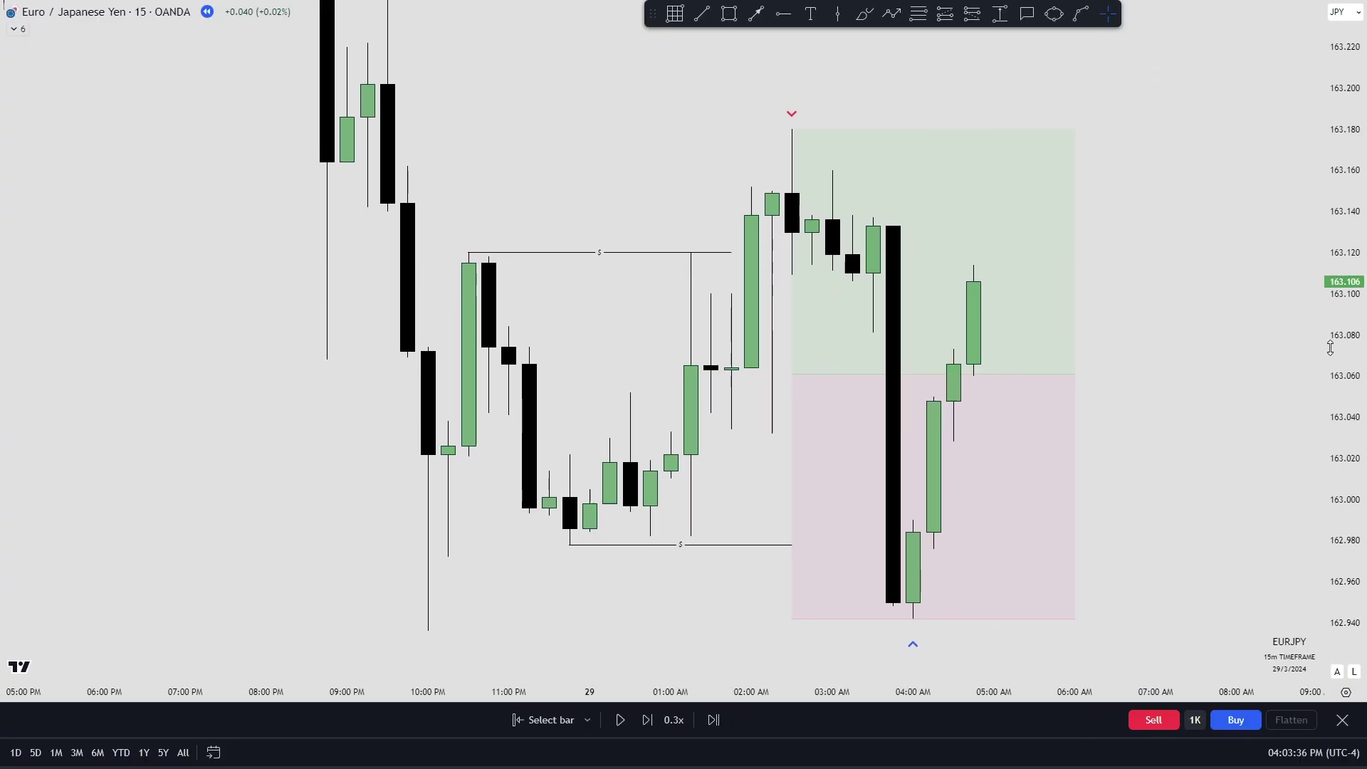
drag(1337, 361, 1261, 351)
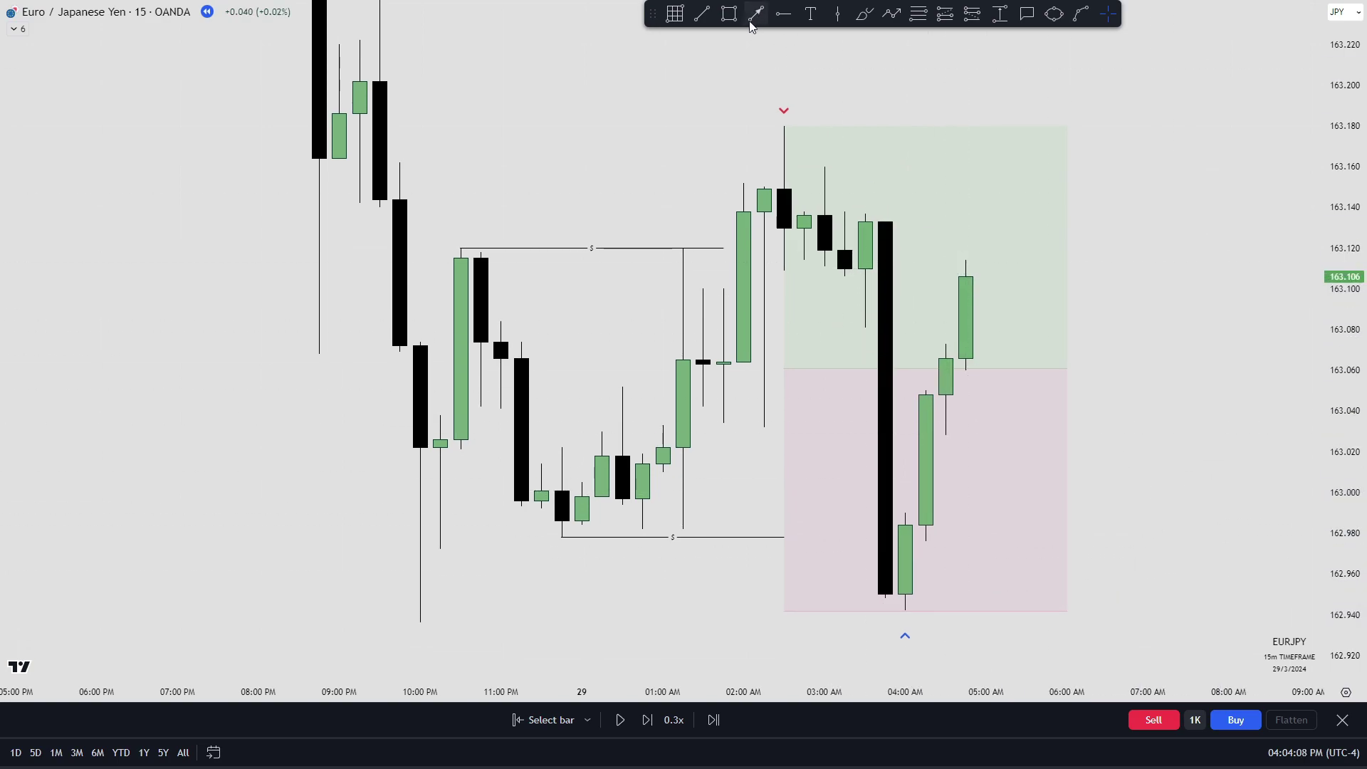
click(701, 14)
drag(866, 268, 1007, 268)
click(994, 270)
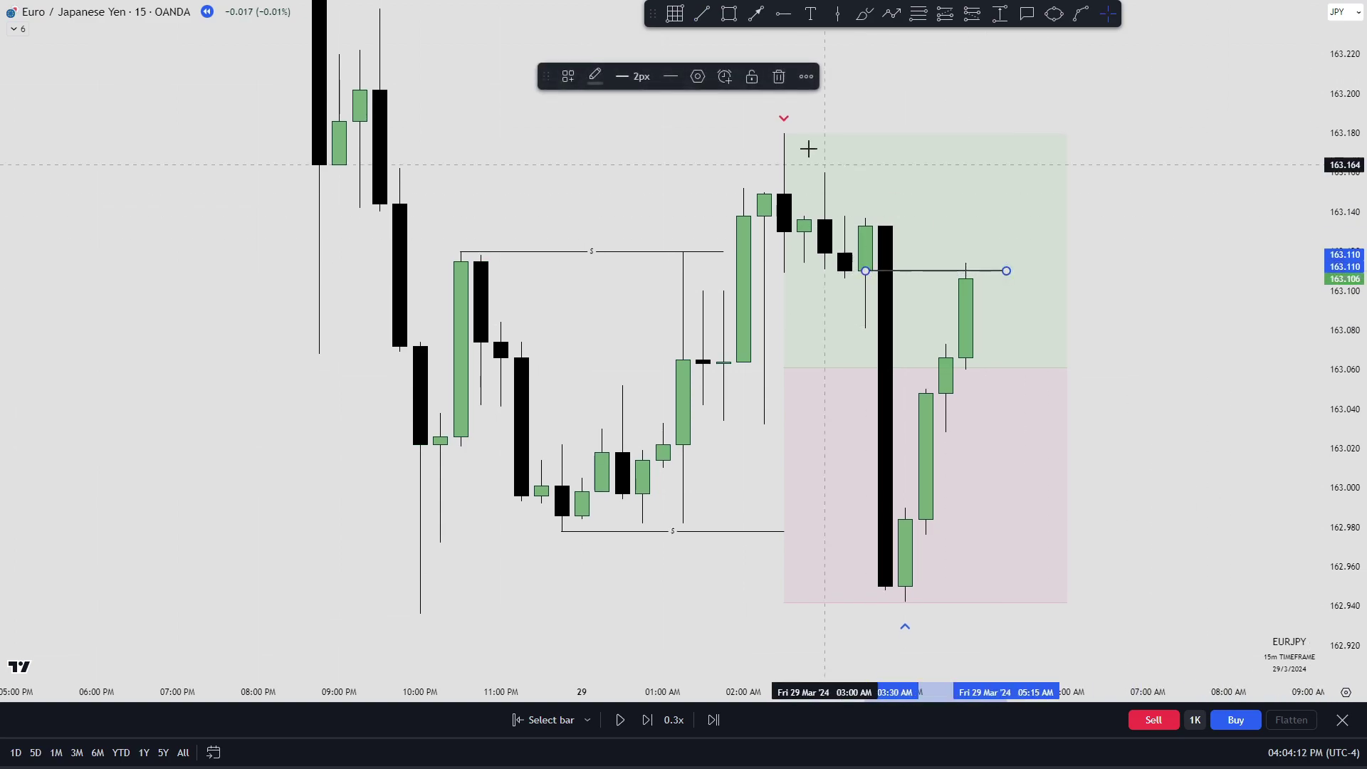
click(773, 75)
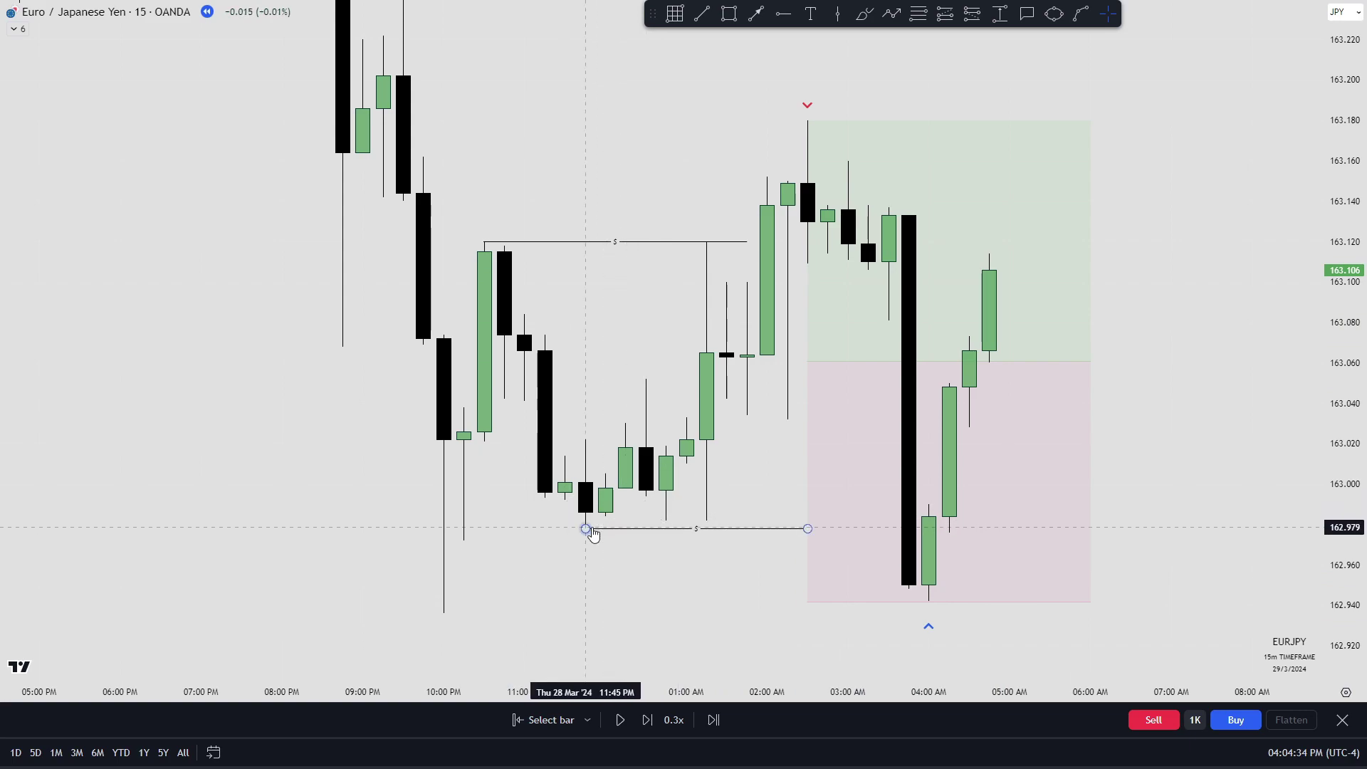
Brush a rising red stroke beside the candles climbing from the dealing range low, and delete it.
click(864, 13)
drag(949, 588, 1062, 434)
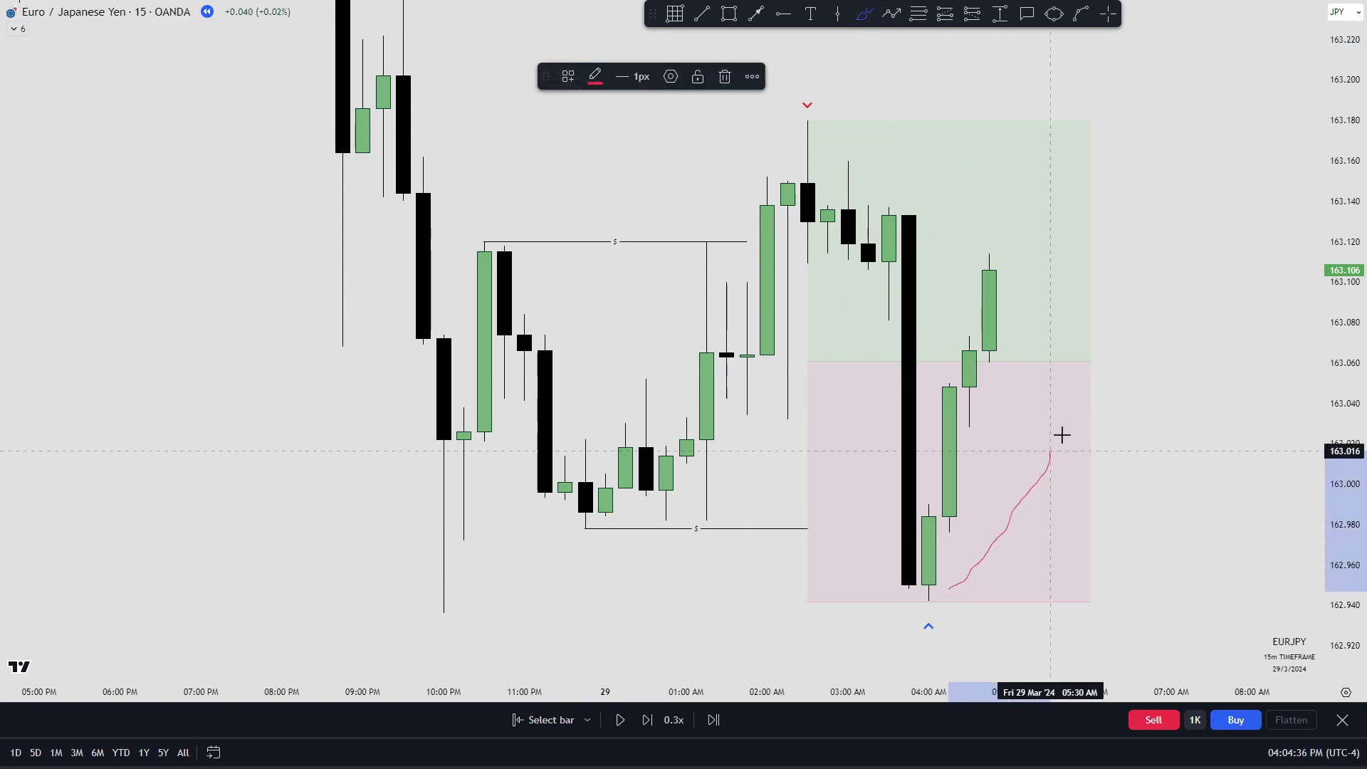
click(725, 76)
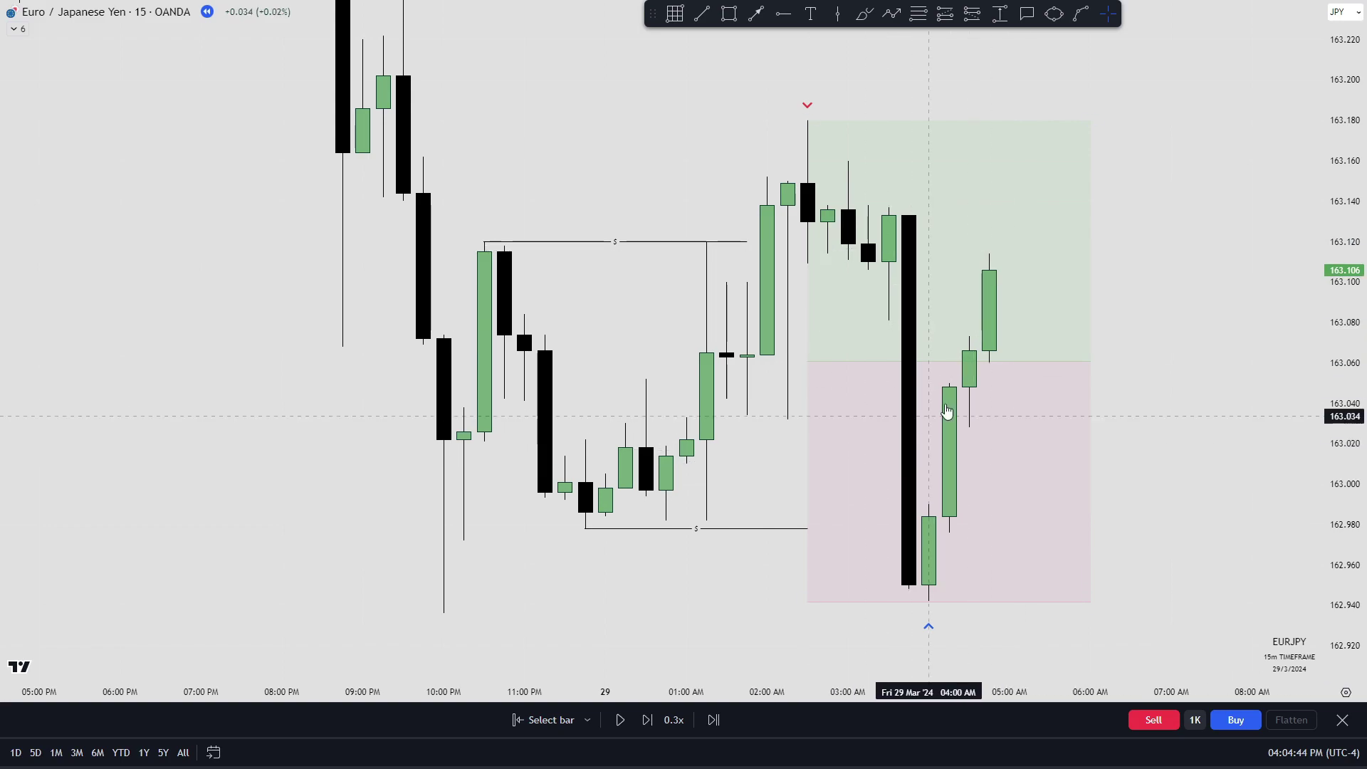
Switch the EURJPY chart to the 5-minute timeframe.
key(5)
key(Return)
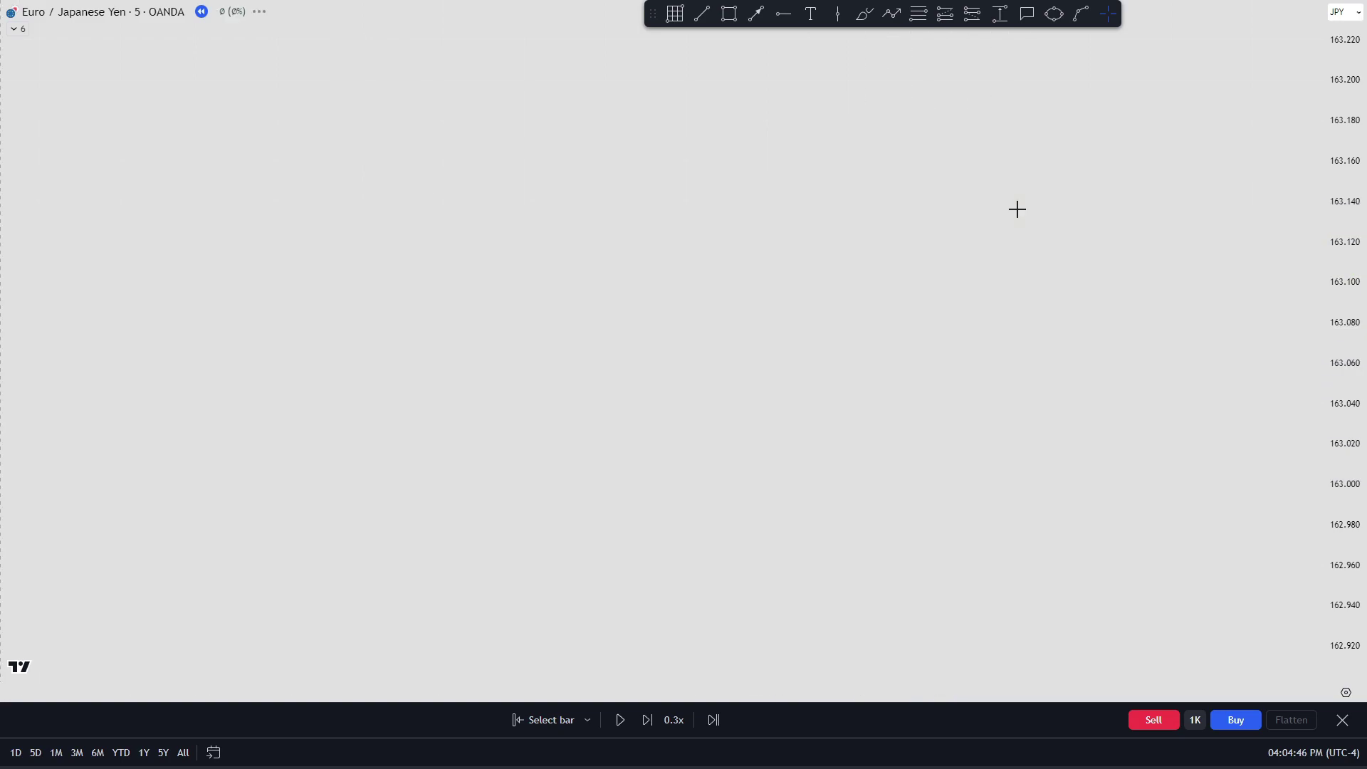
scroll(913, 317, down, 5)
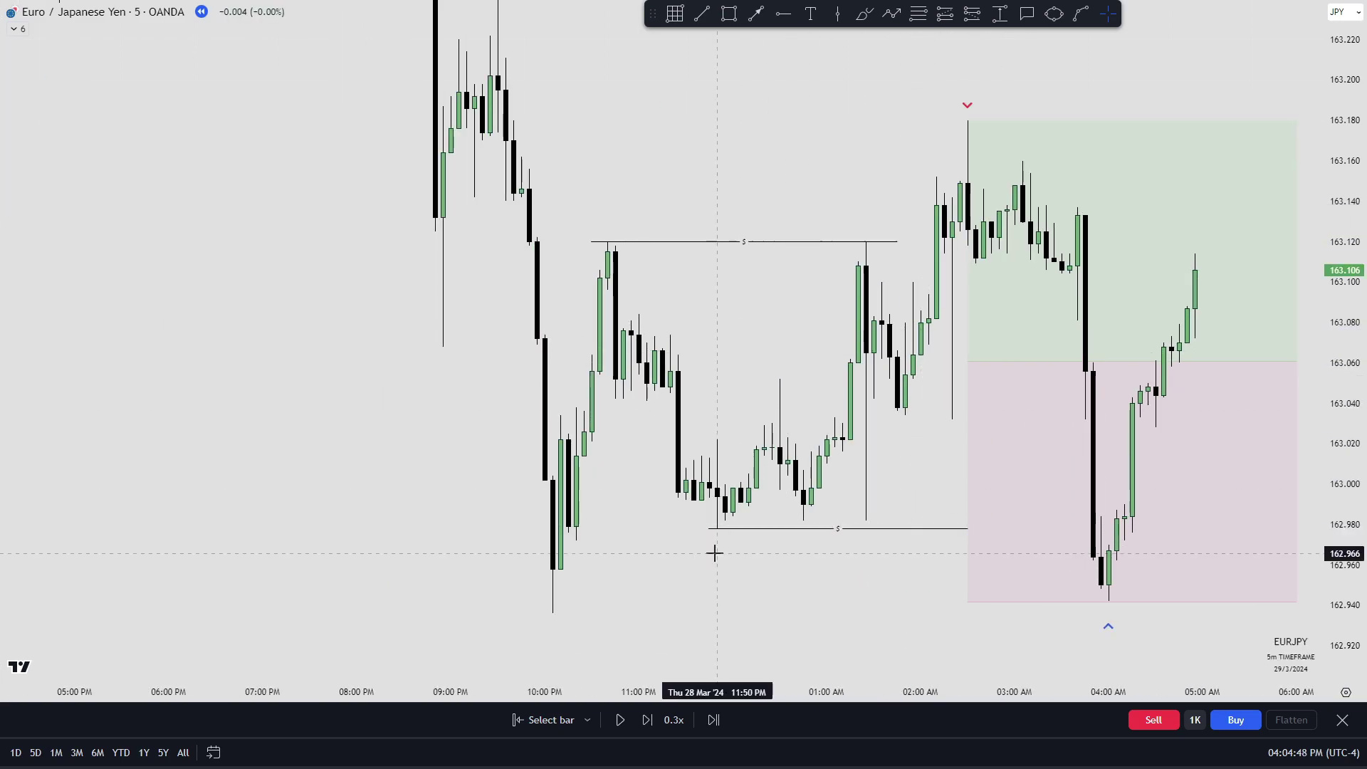
Draw a rectangle between 162.958 and 162.936 from 10:05 PM to 04:35 AM and apply the +FVG template to it.
scroll(669, 566, up, 2)
key(alt+shift+r)
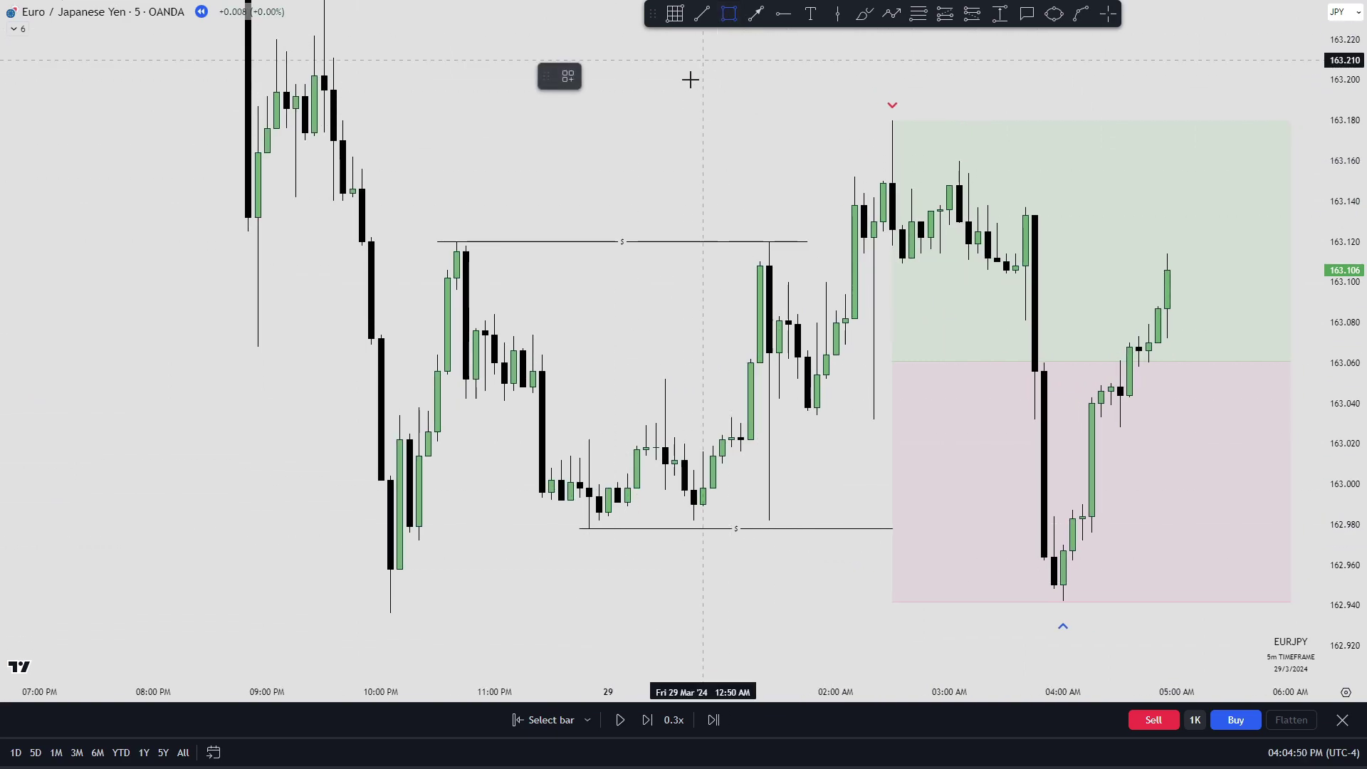
click(390, 569)
click(390, 613)
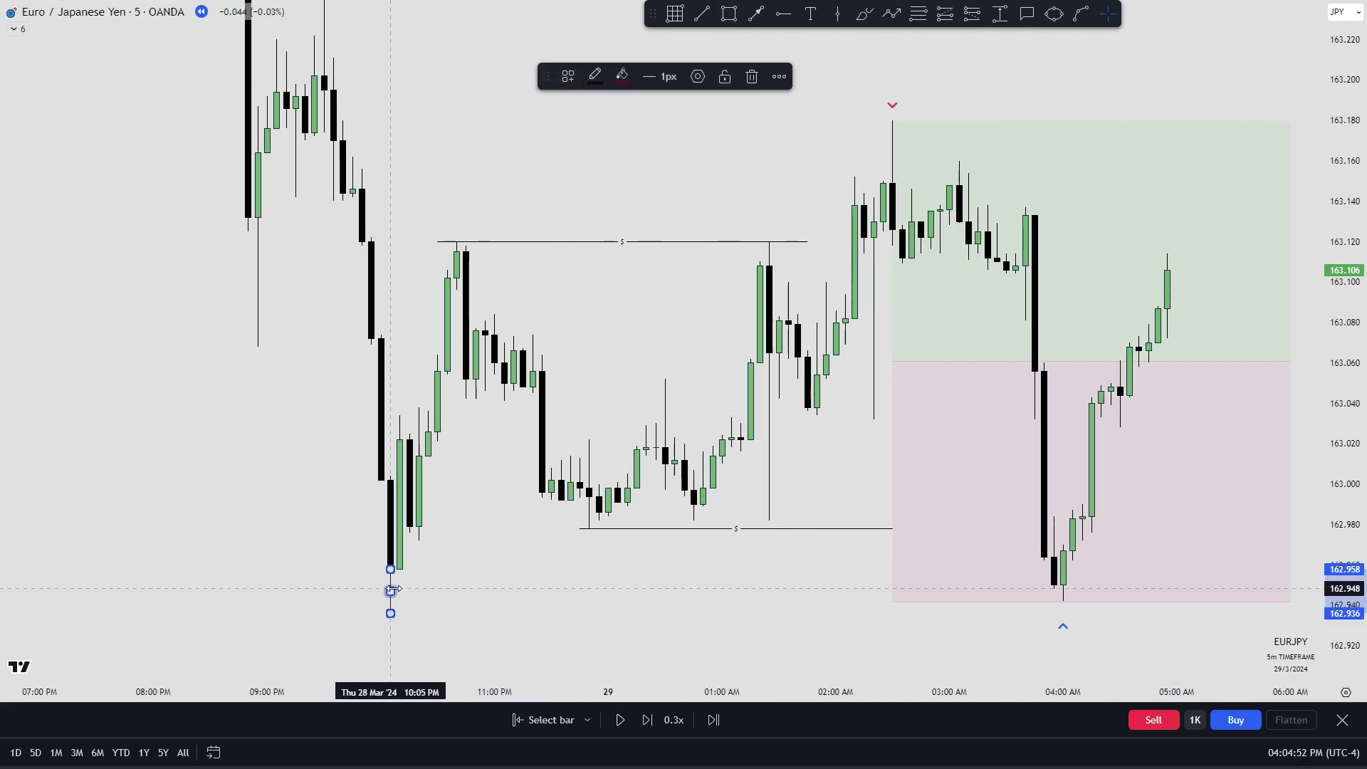
drag(390, 591, 1130, 591)
click(567, 75)
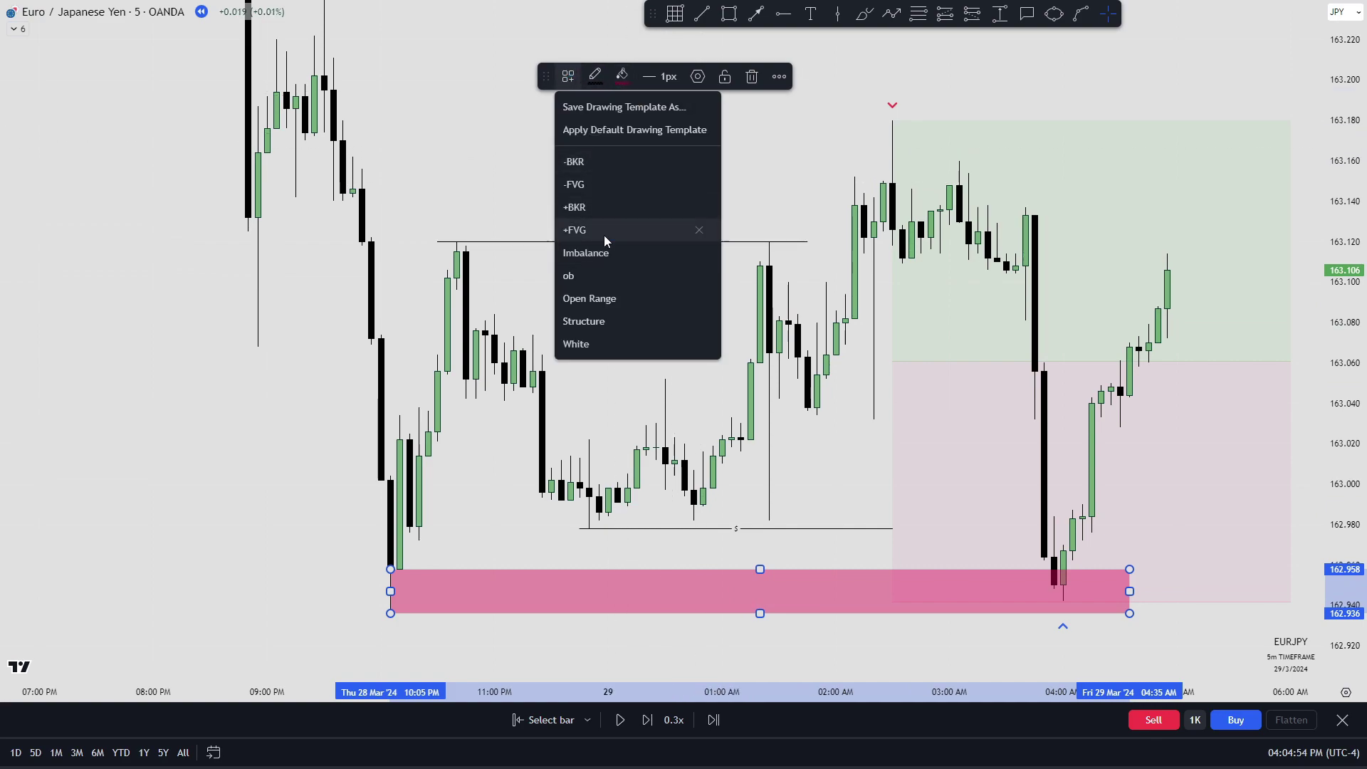
click(604, 230)
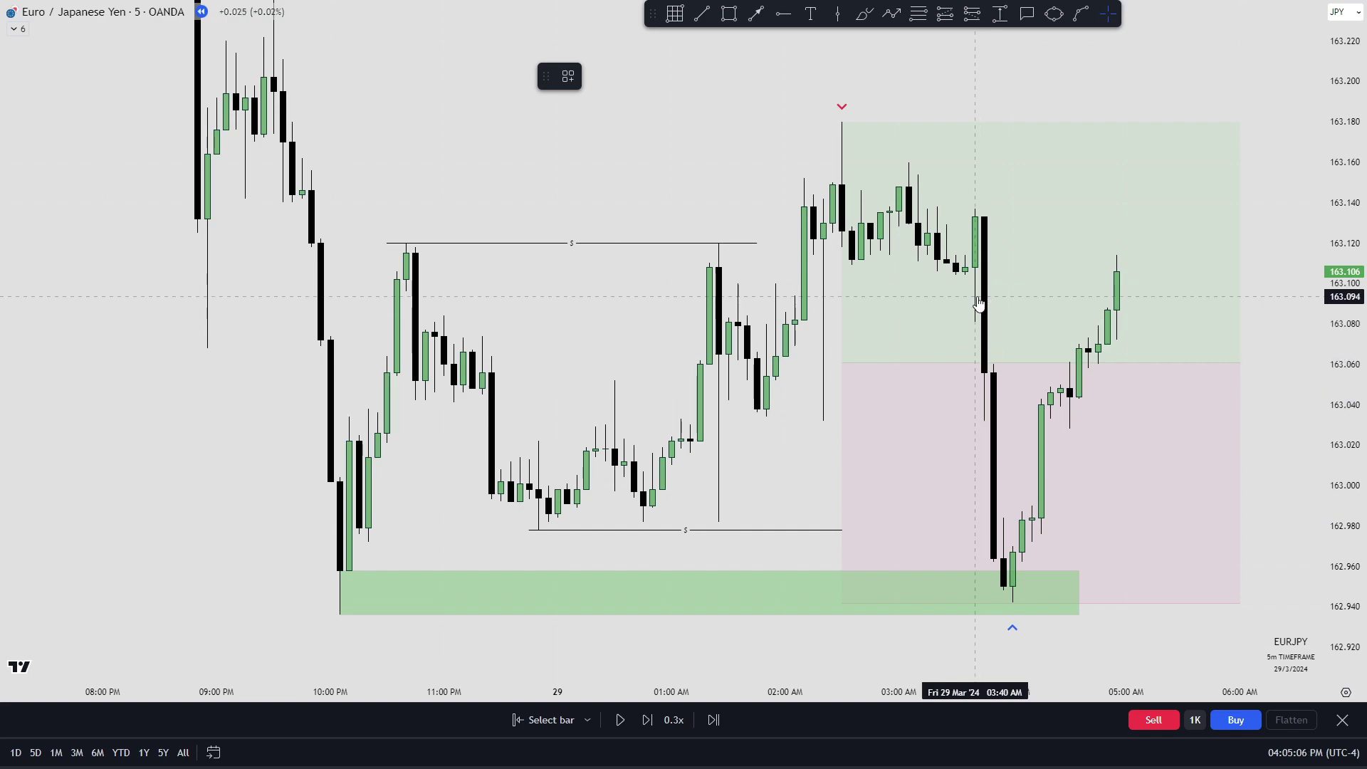
Draw a slanted line from 163.161 at 04:30 AM down to 163.092 beside the large bearish candle, and delete it.
drag(1075, 83, 1050, 76)
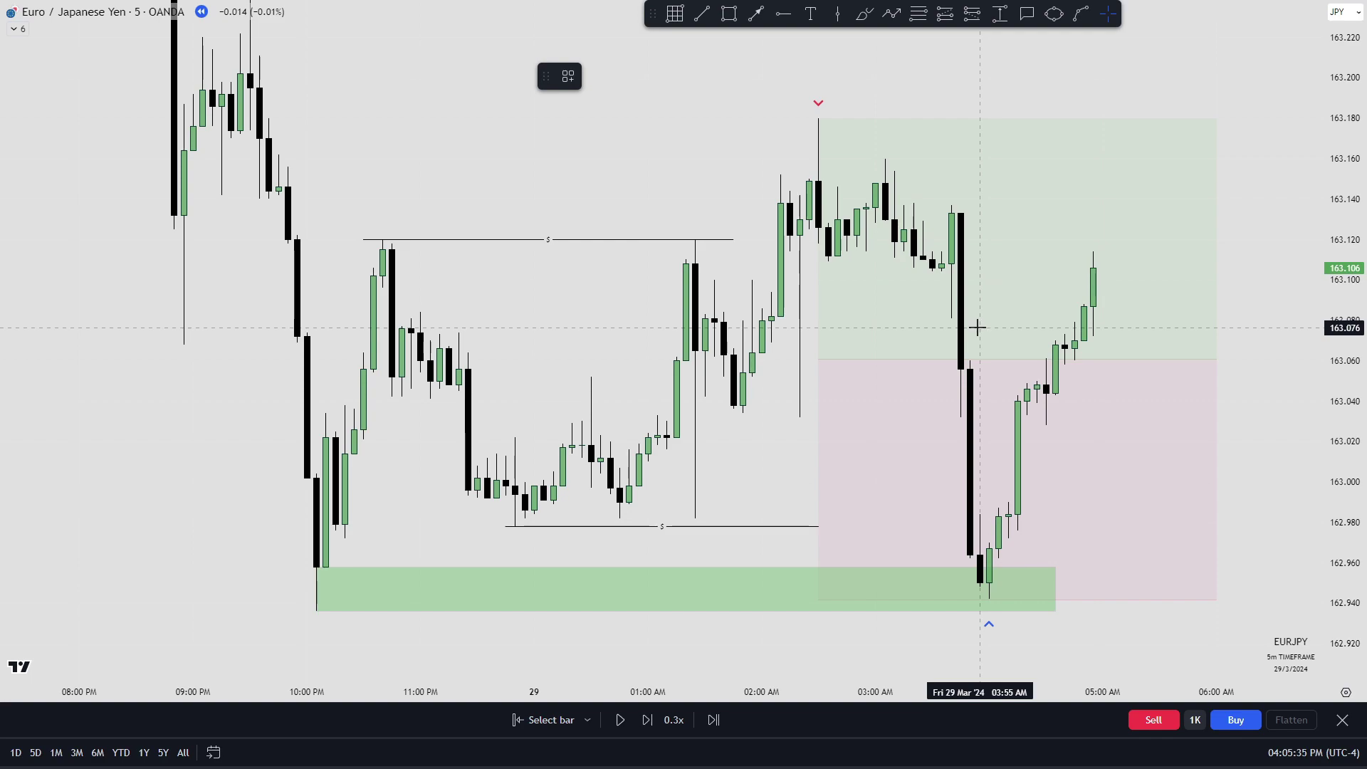
click(787, 18)
click(1047, 156)
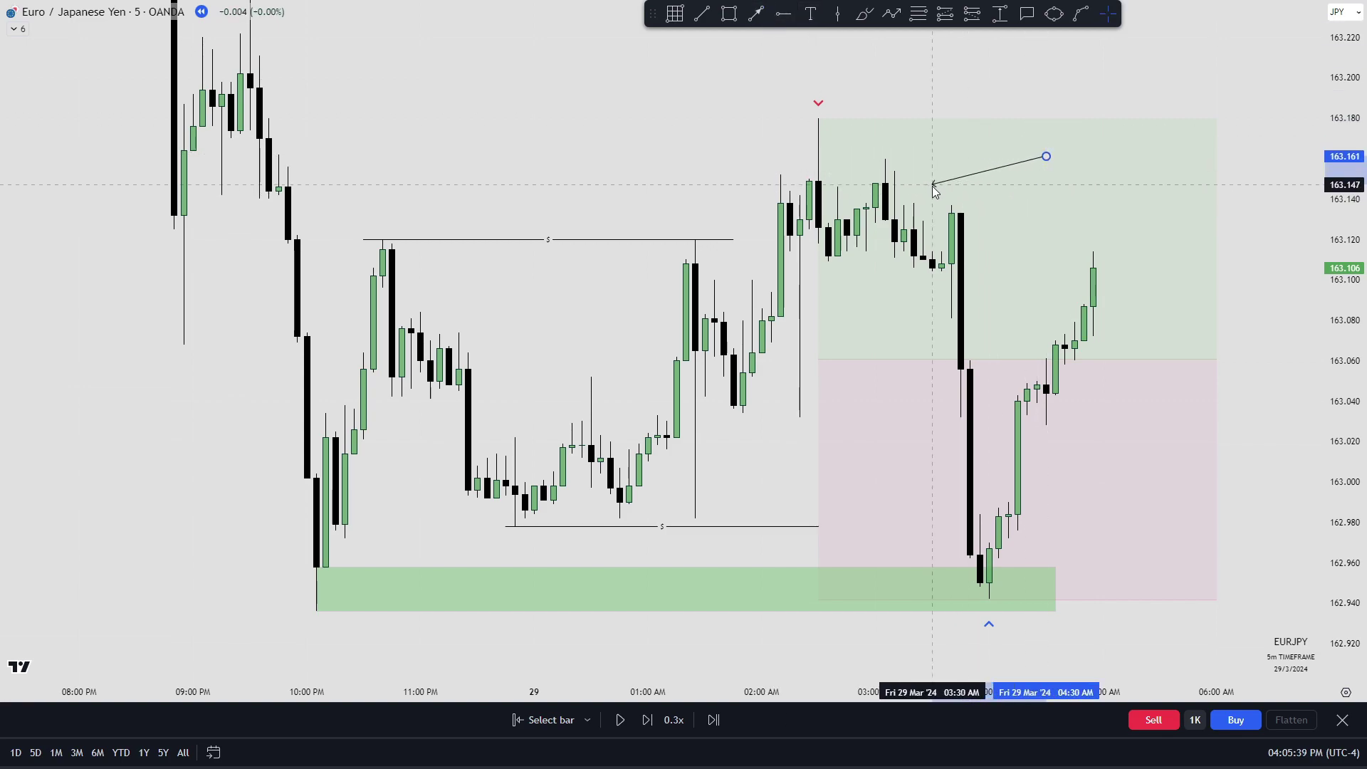
click(989, 296)
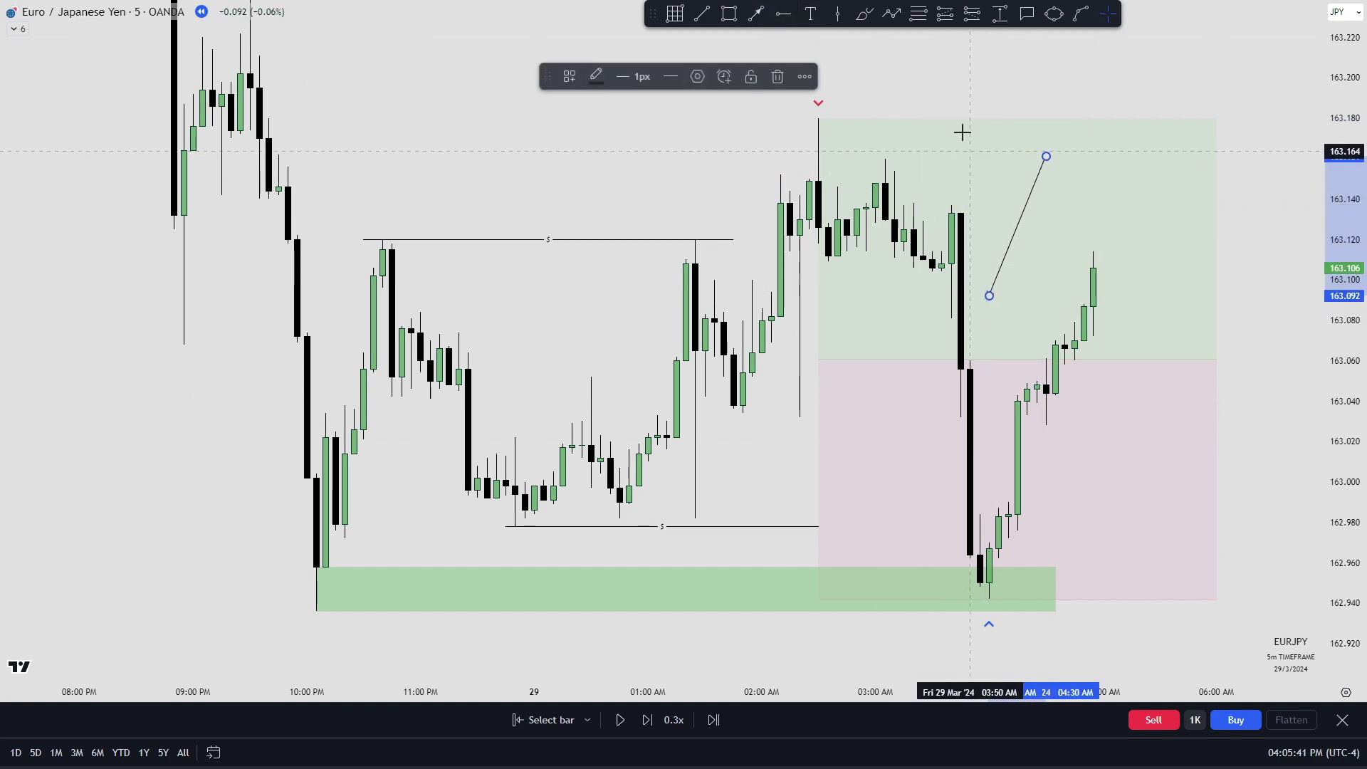
click(776, 77)
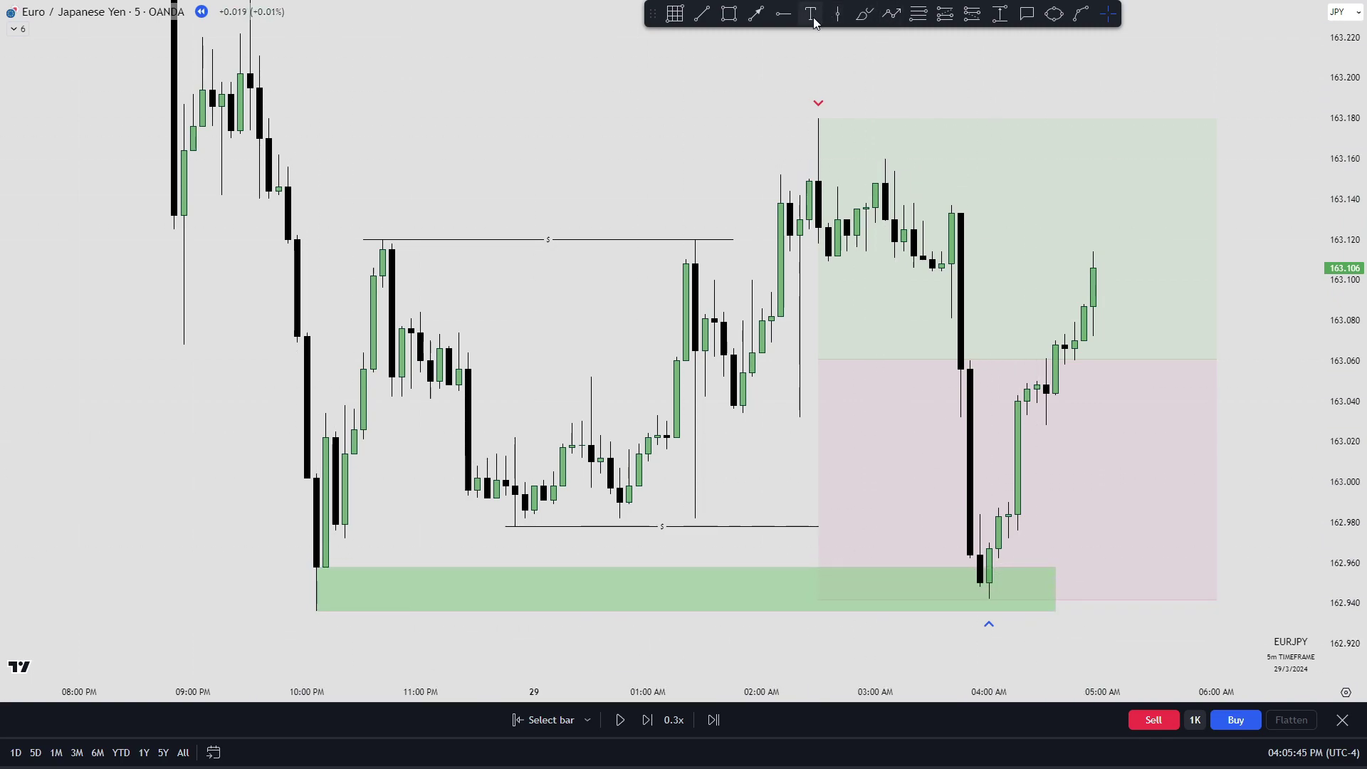
Brush a rising red stroke from the green zone to about 163.025 beside the upward move, and remove it.
click(875, 18)
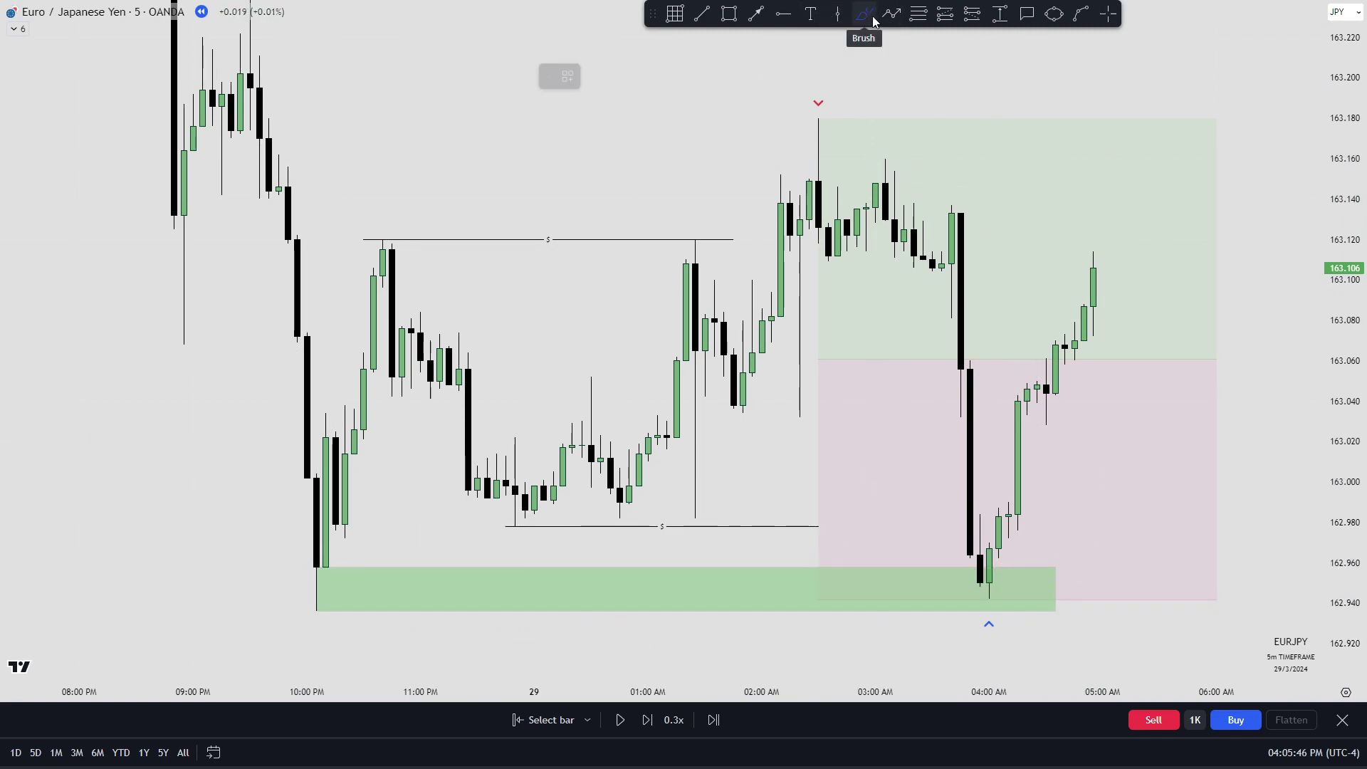
click(1019, 570)
click(1083, 431)
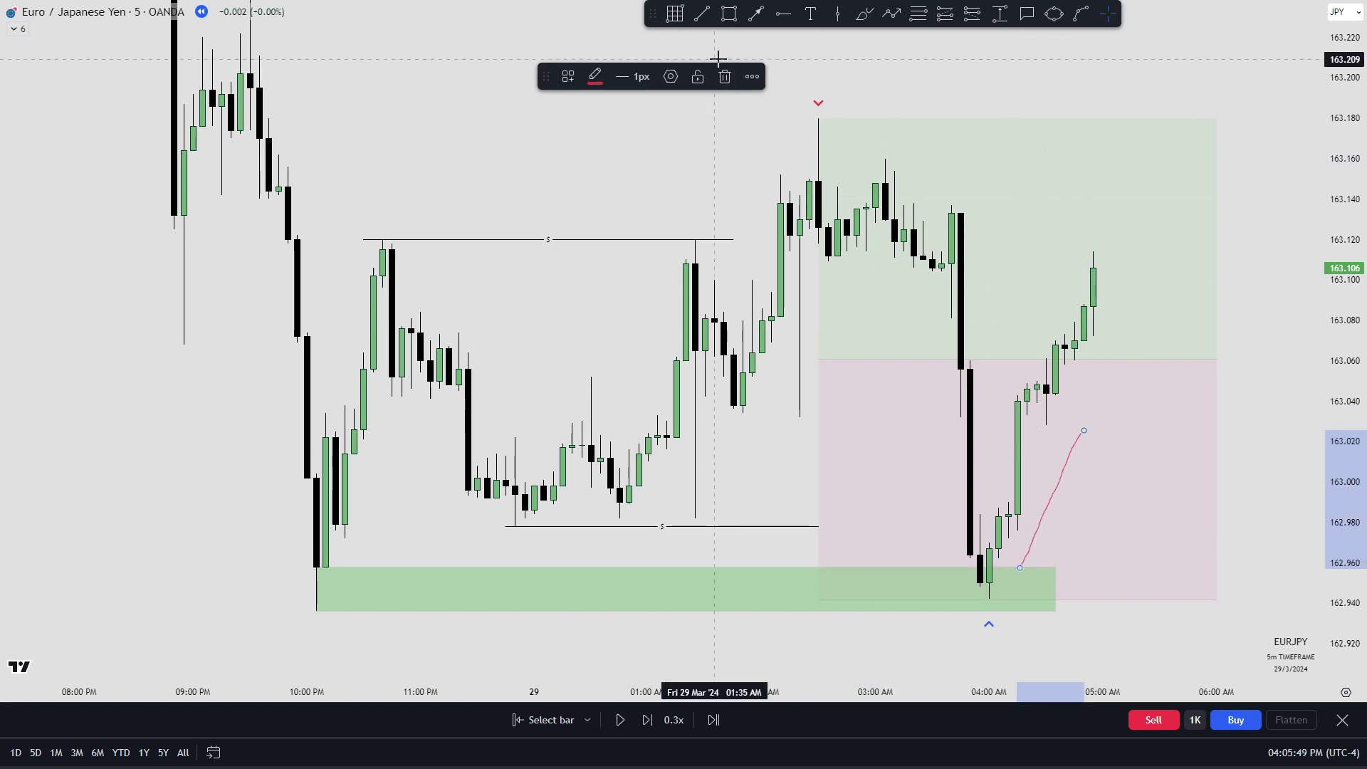
key(Escape)
Draw a rising line from 162.947 at 04:10 AM to 163.101 at 05:15 AM, and delete it.
click(750, 22)
click(1009, 588)
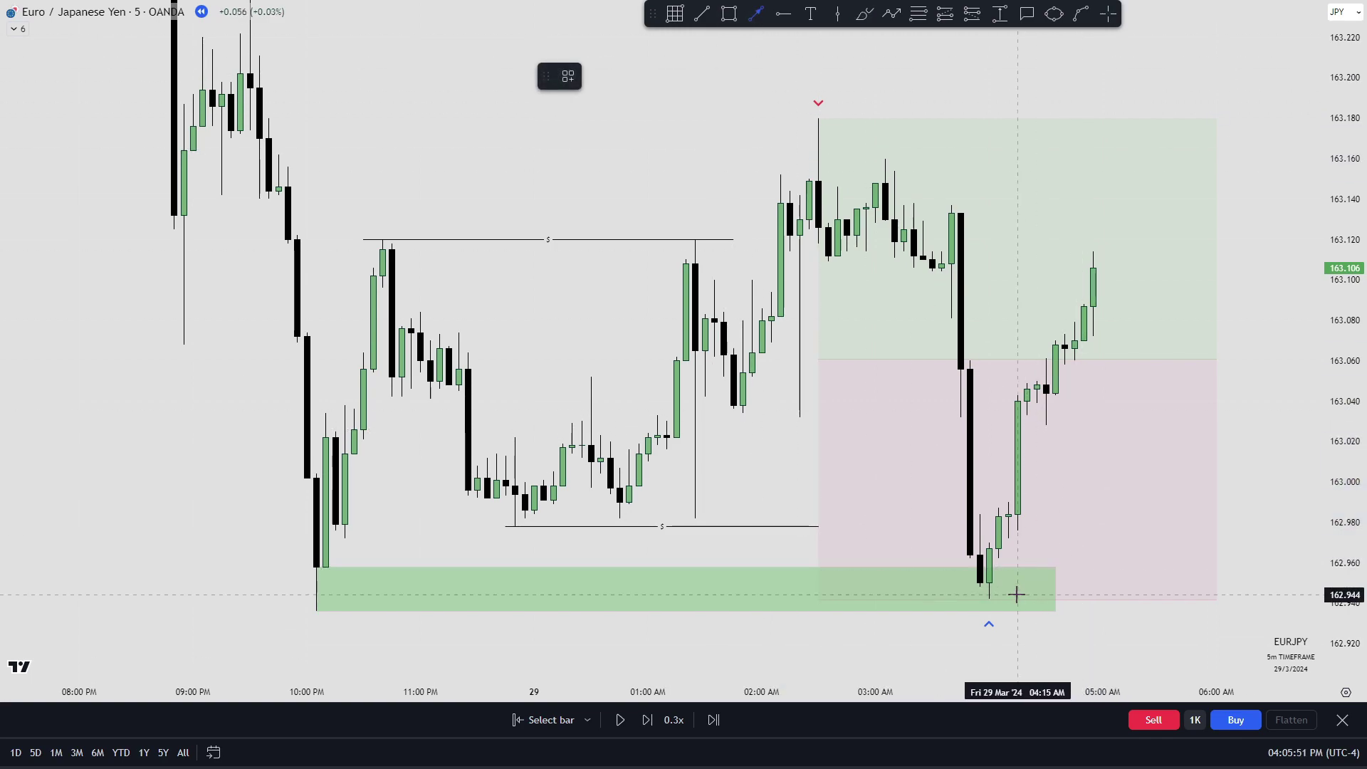
click(1131, 278)
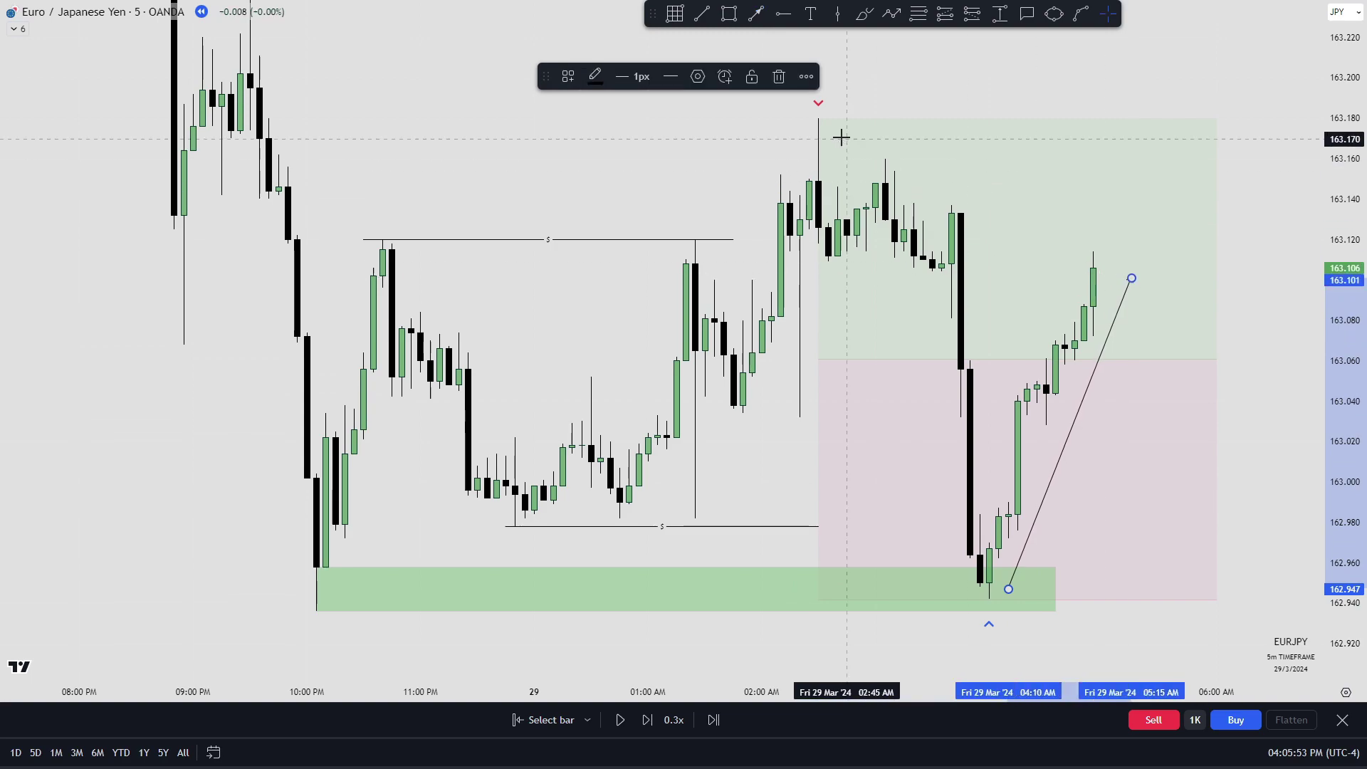
click(778, 74)
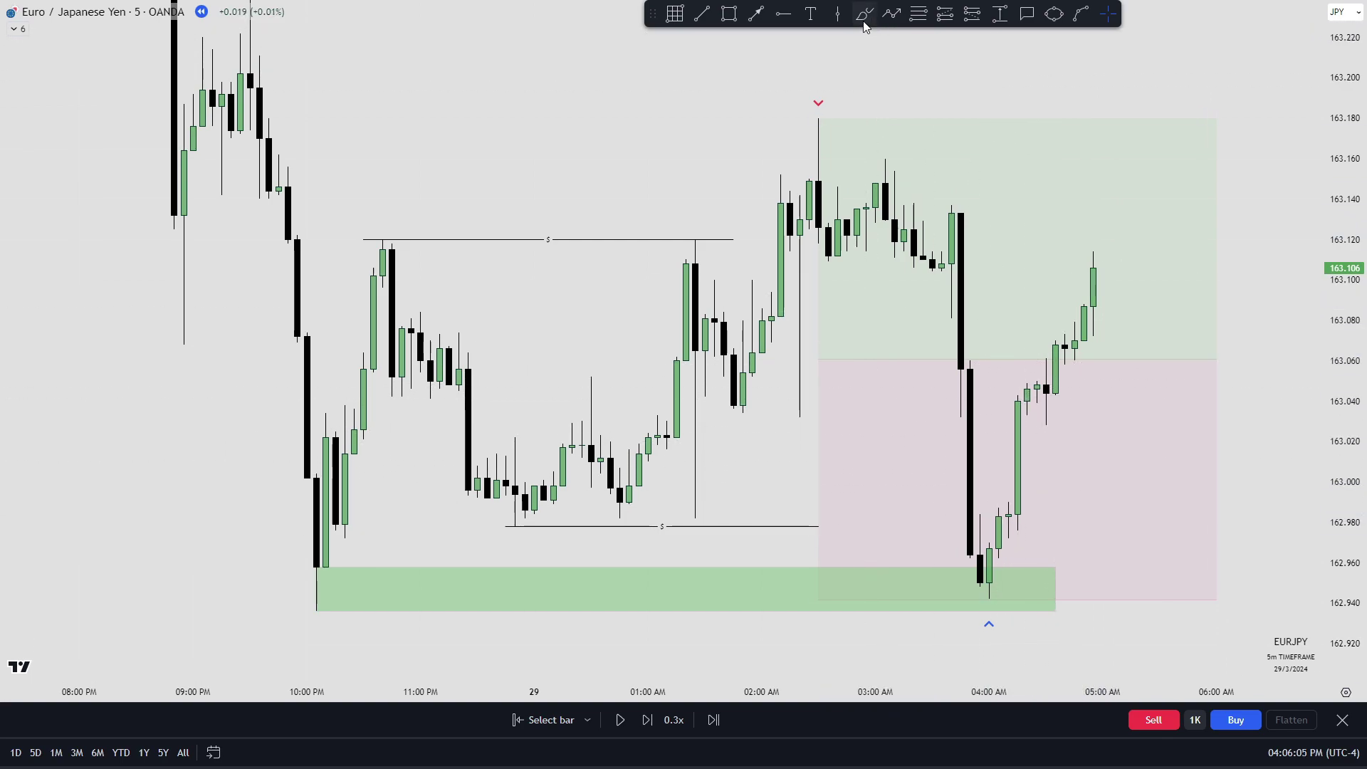
Draw a projected path from the latest candle down to about 163.000 and up to 163.206, and delete it.
click(891, 14)
click(1093, 276)
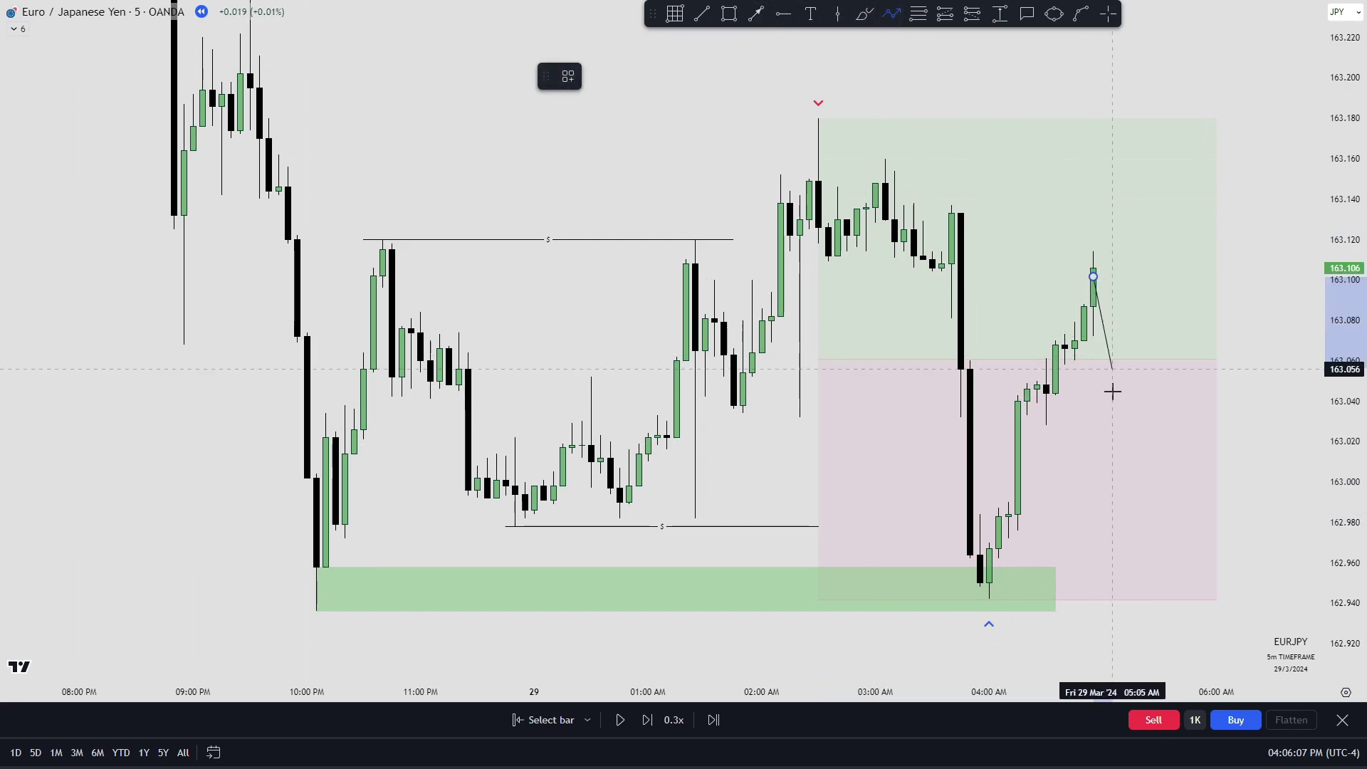
click(1140, 481)
double_click(1209, 64)
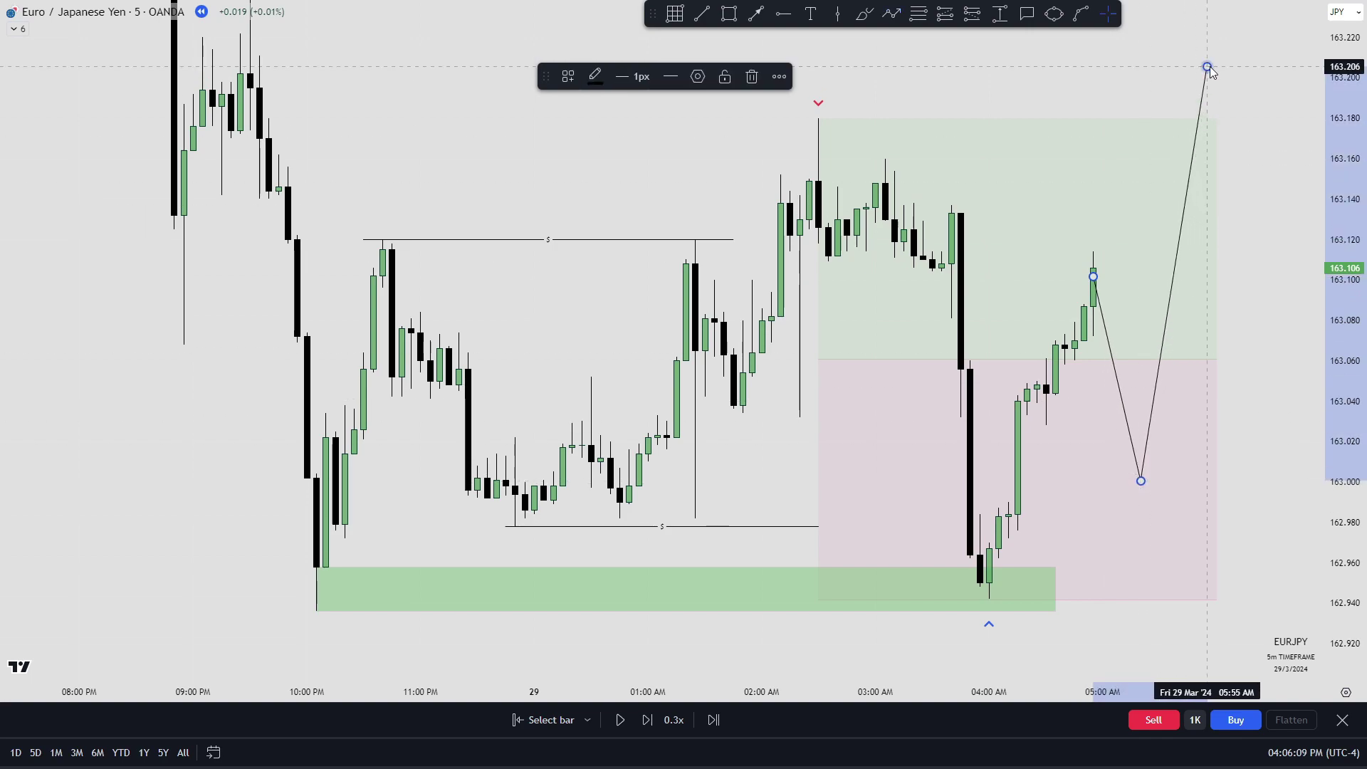
key(Delete)
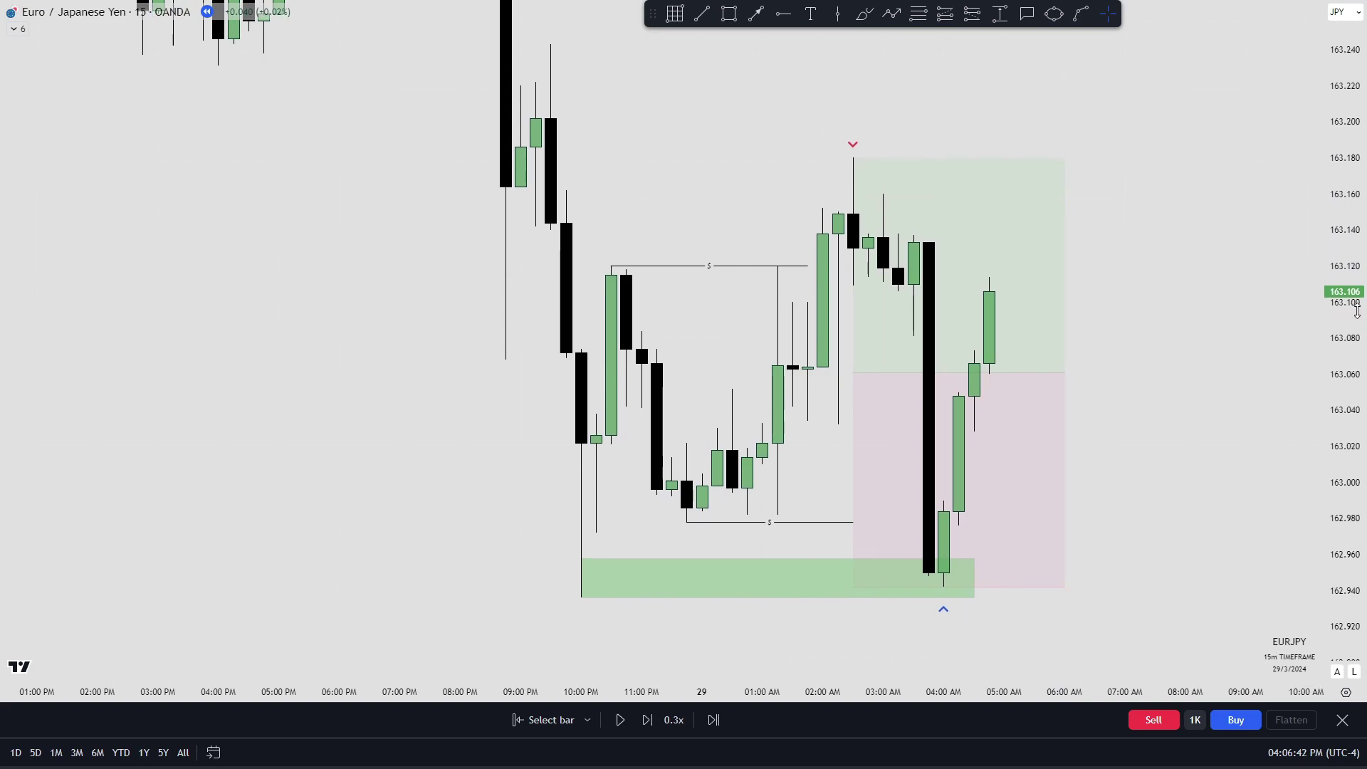
Rescale the 15-minute chart to bring the earlier price action above the dealing range into view.
scroll(1240, 287, left, 1)
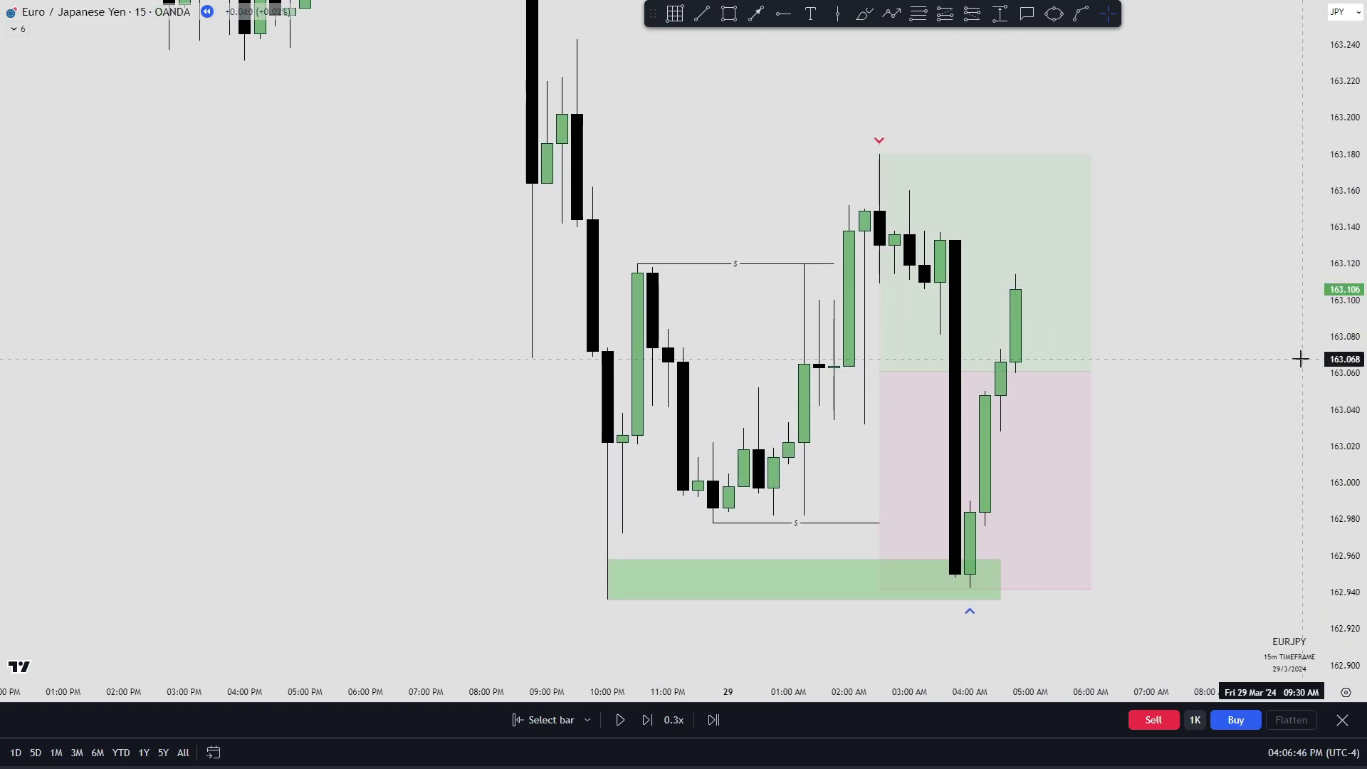
scroll(1297, 360, right, 1)
drag(1344, 322, 1344, 335)
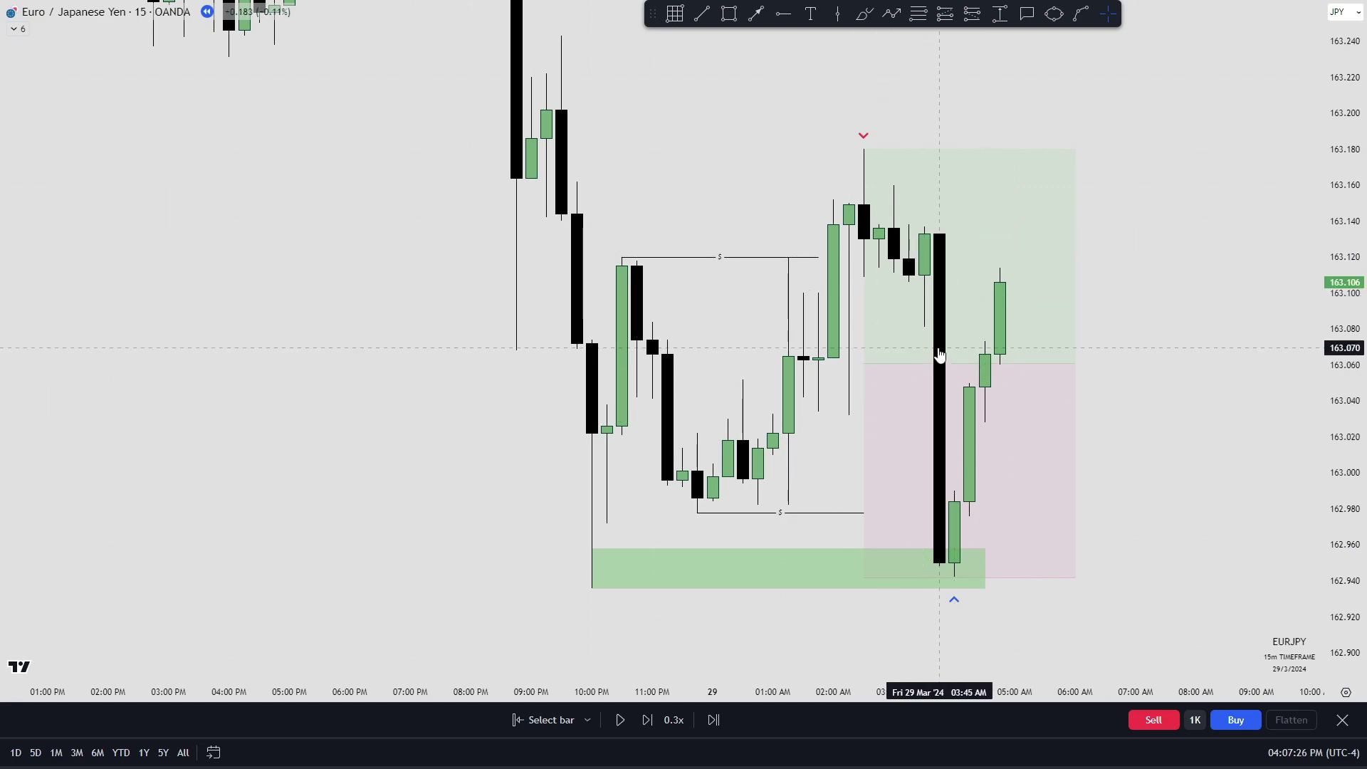
drag(1080, 269, 1069, 265)
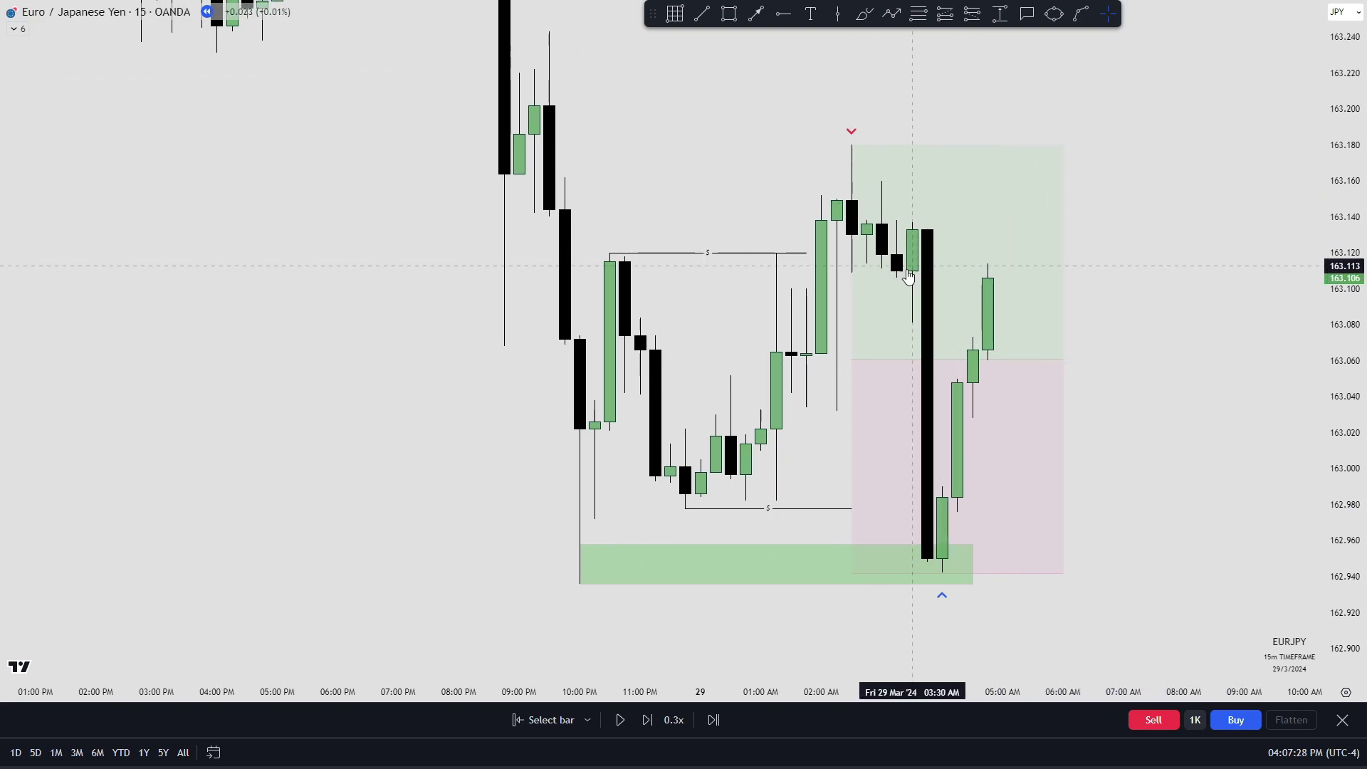
drag(925, 272, 928, 272)
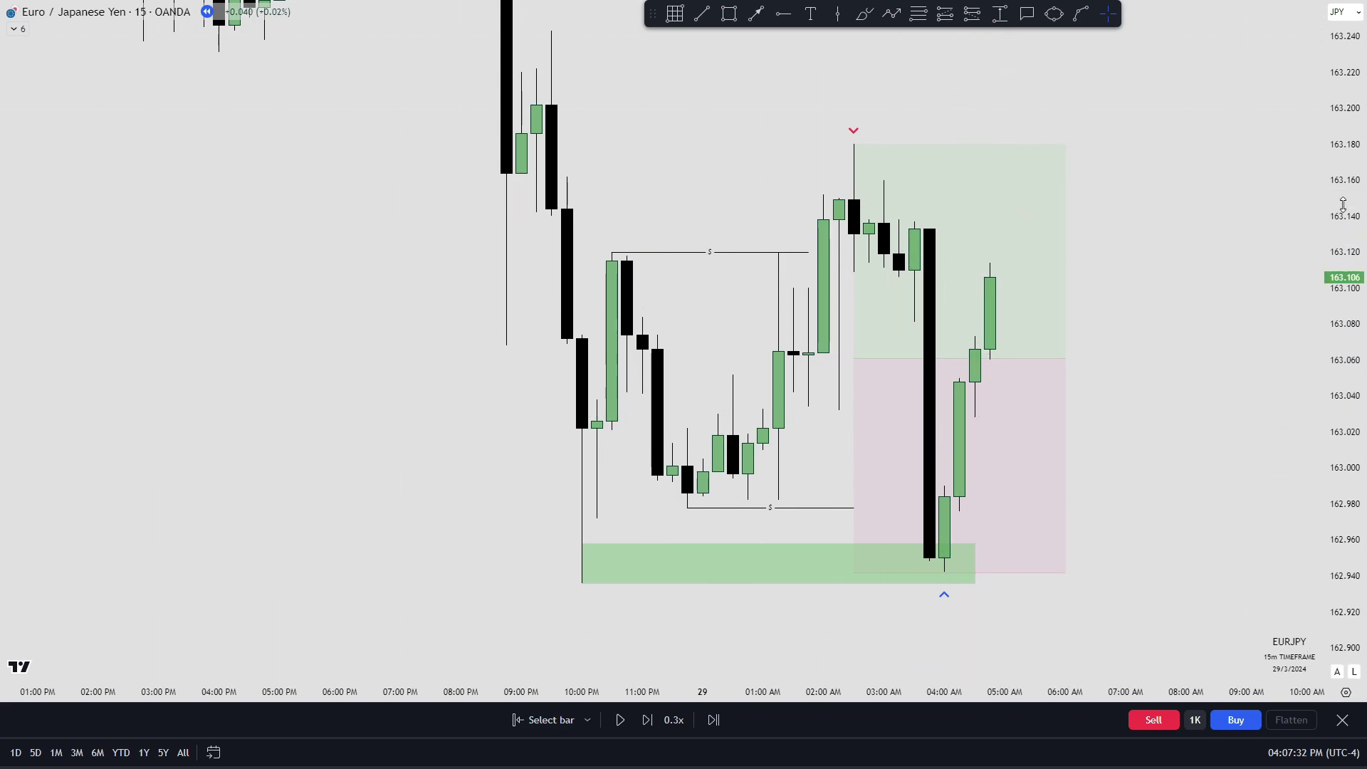
key(alt+r)
drag(1314, 445, 1239, 278)
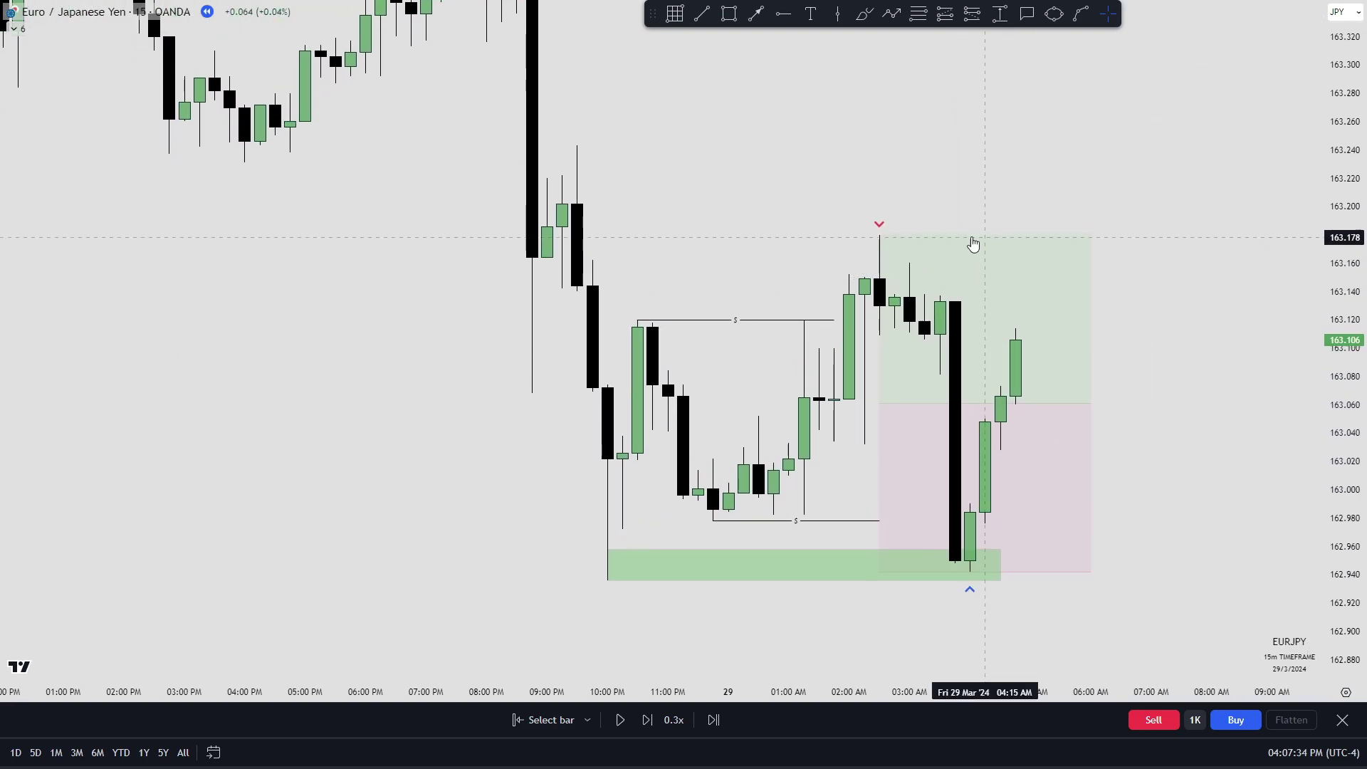
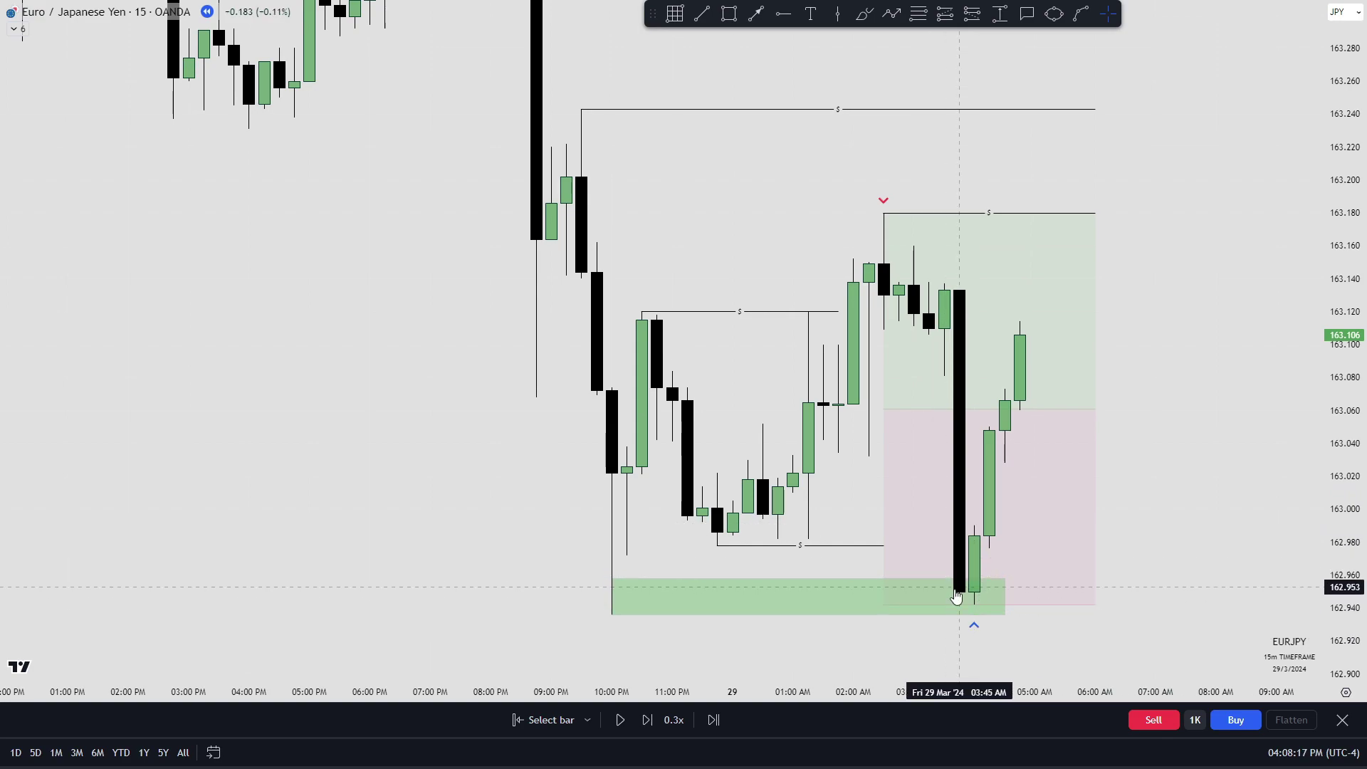
Mark the zone from about 163.081 down to 162.990 with a white midline box spanning 03:30 AM to 06:00 AM.
drag(1123, 519, 1117, 513)
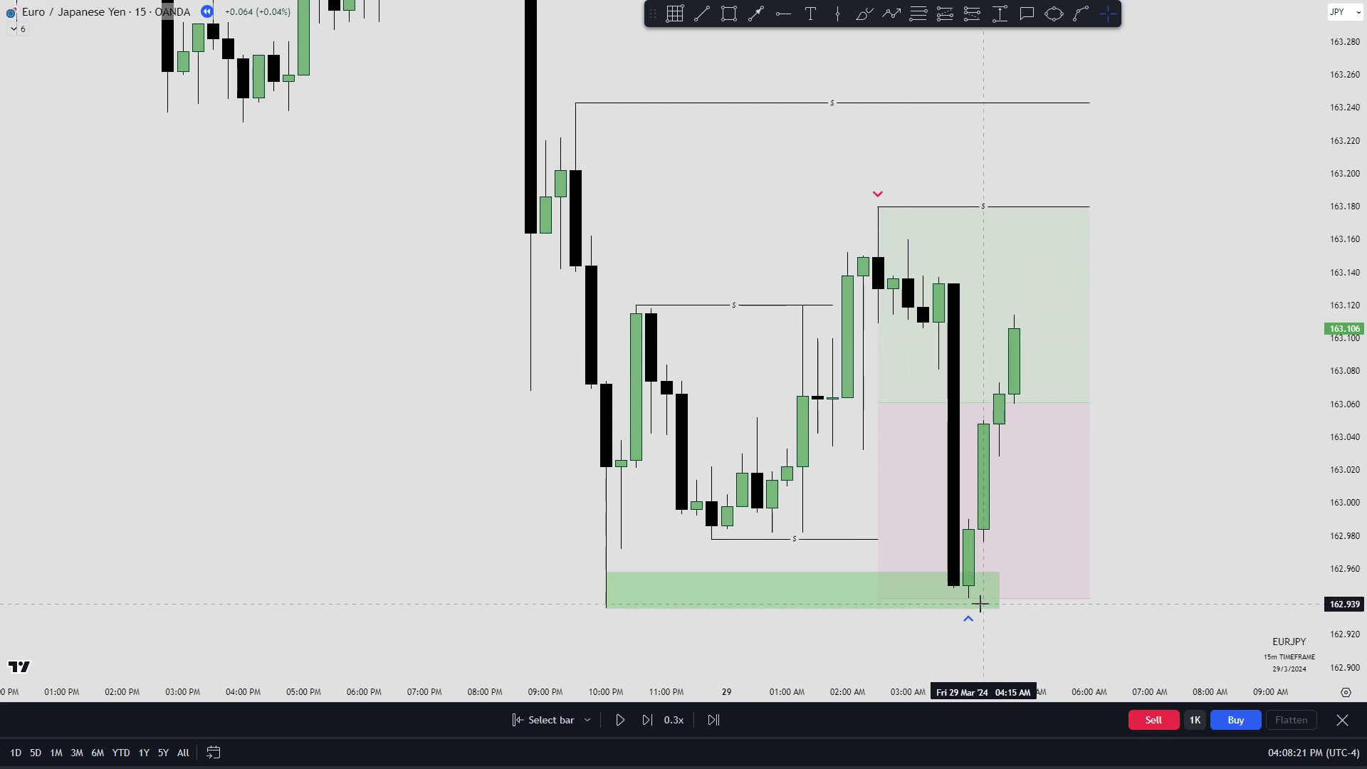
drag(1237, 348, 1234, 349)
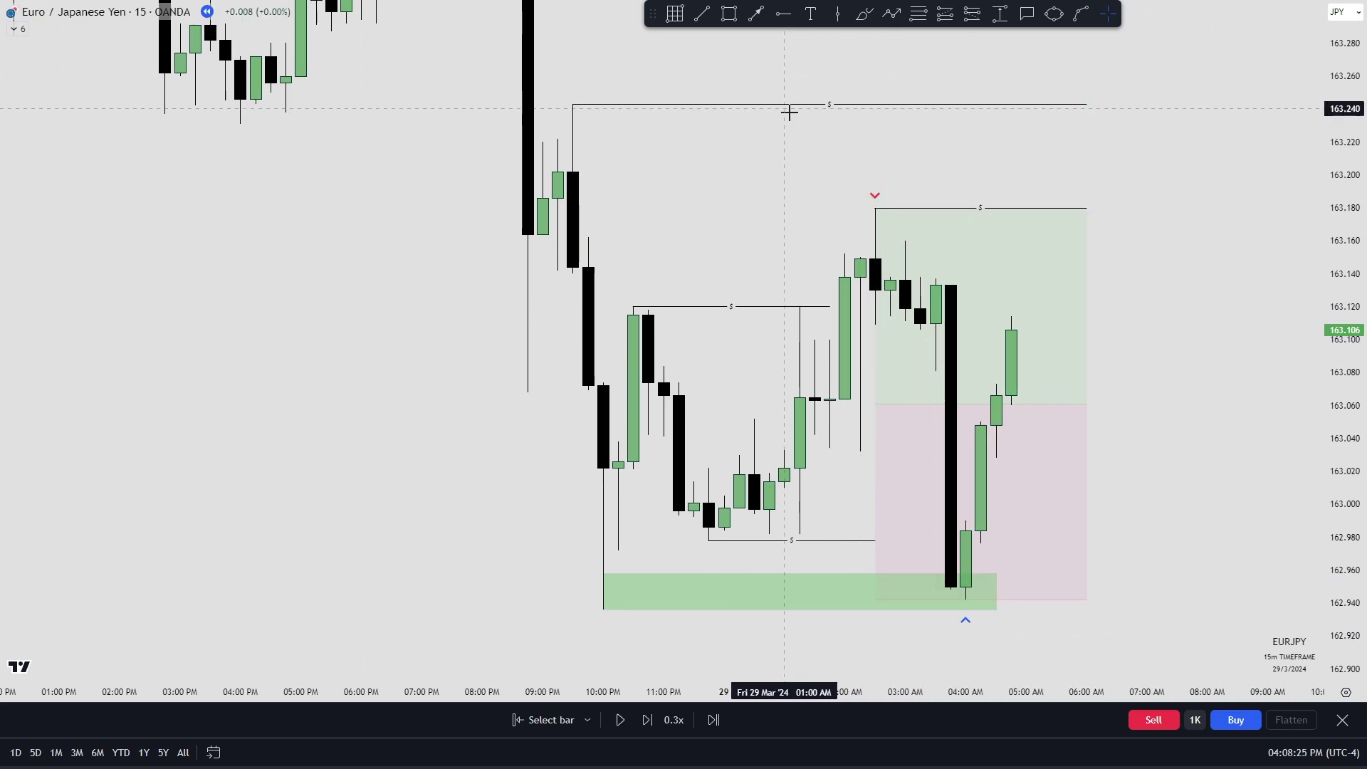
drag(953, 371, 954, 333)
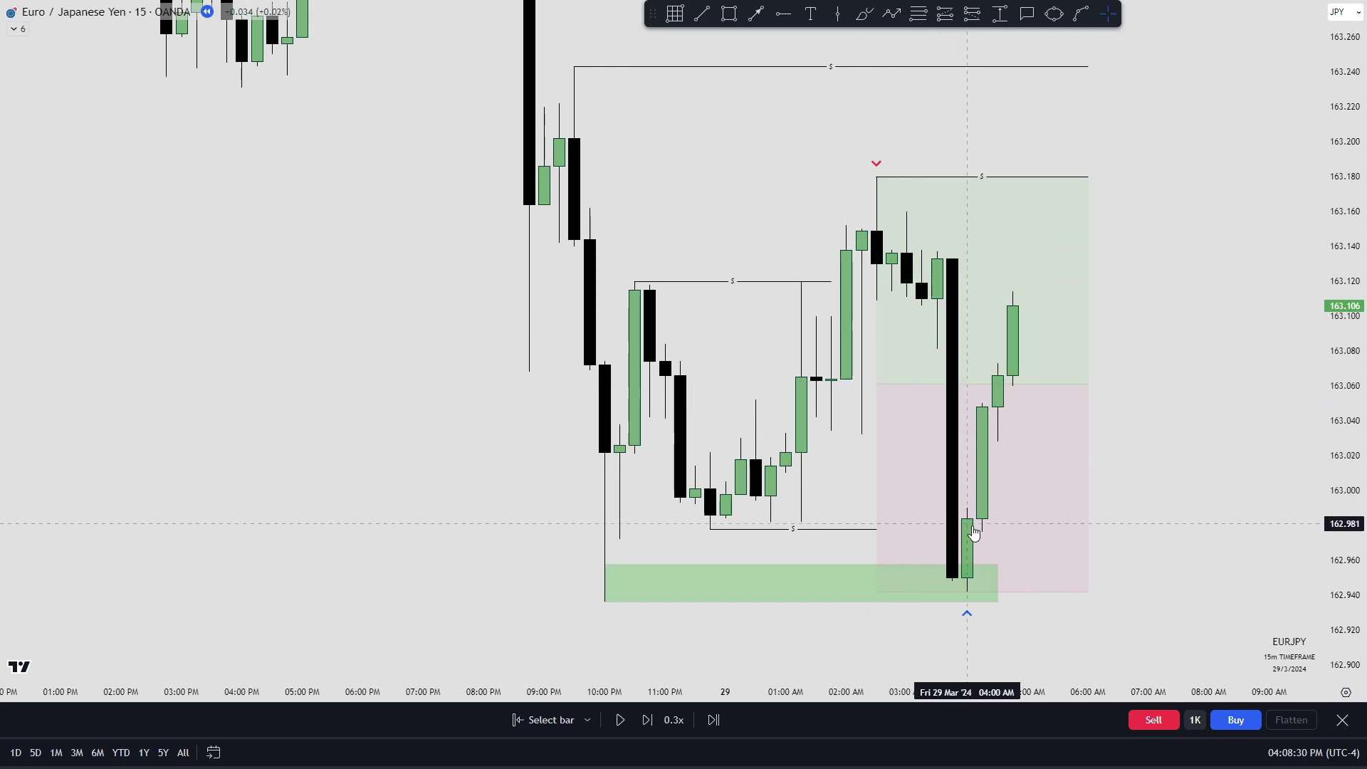
double_click(937, 351)
click(673, 361)
click(808, 389)
click(788, 520)
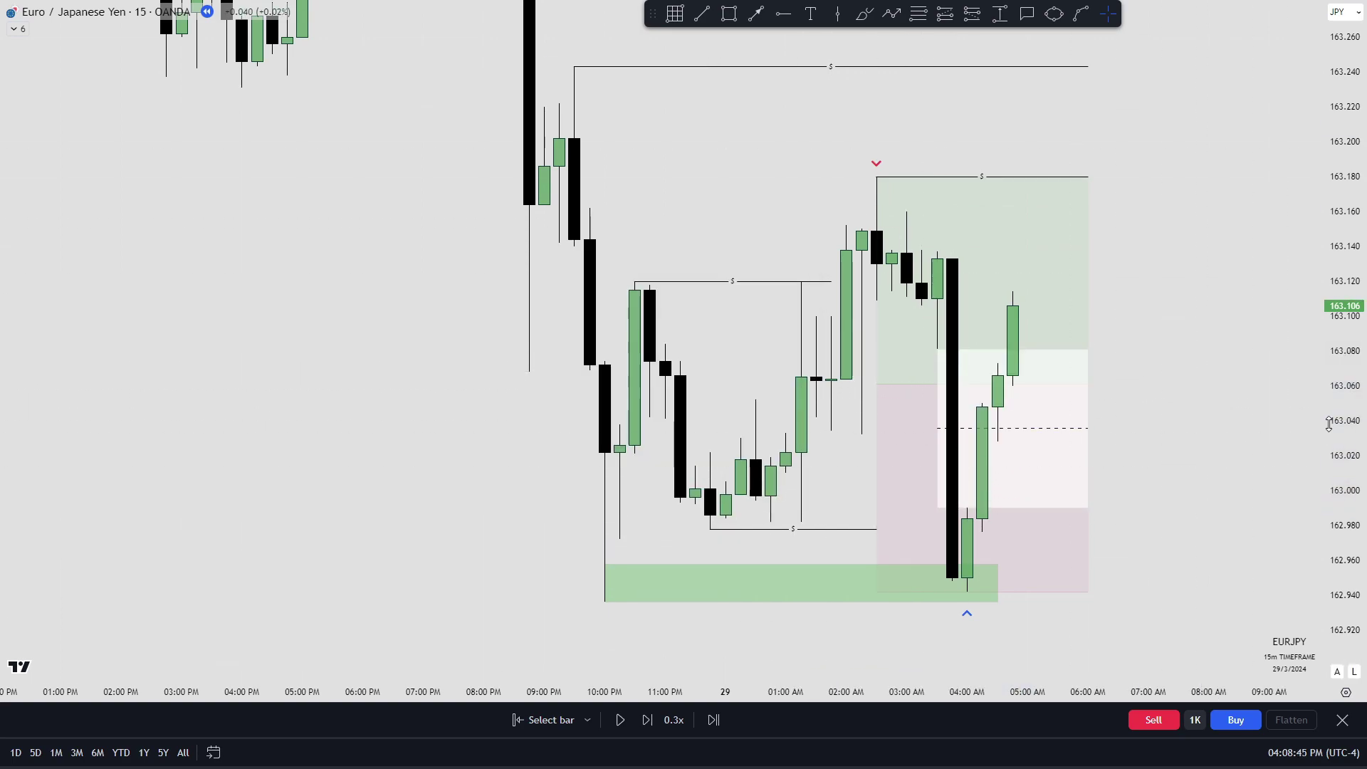
Place a long position with entry at the white box's midline, 163.036, stop at 162.942 and target at 163.244.
click(946, 17)
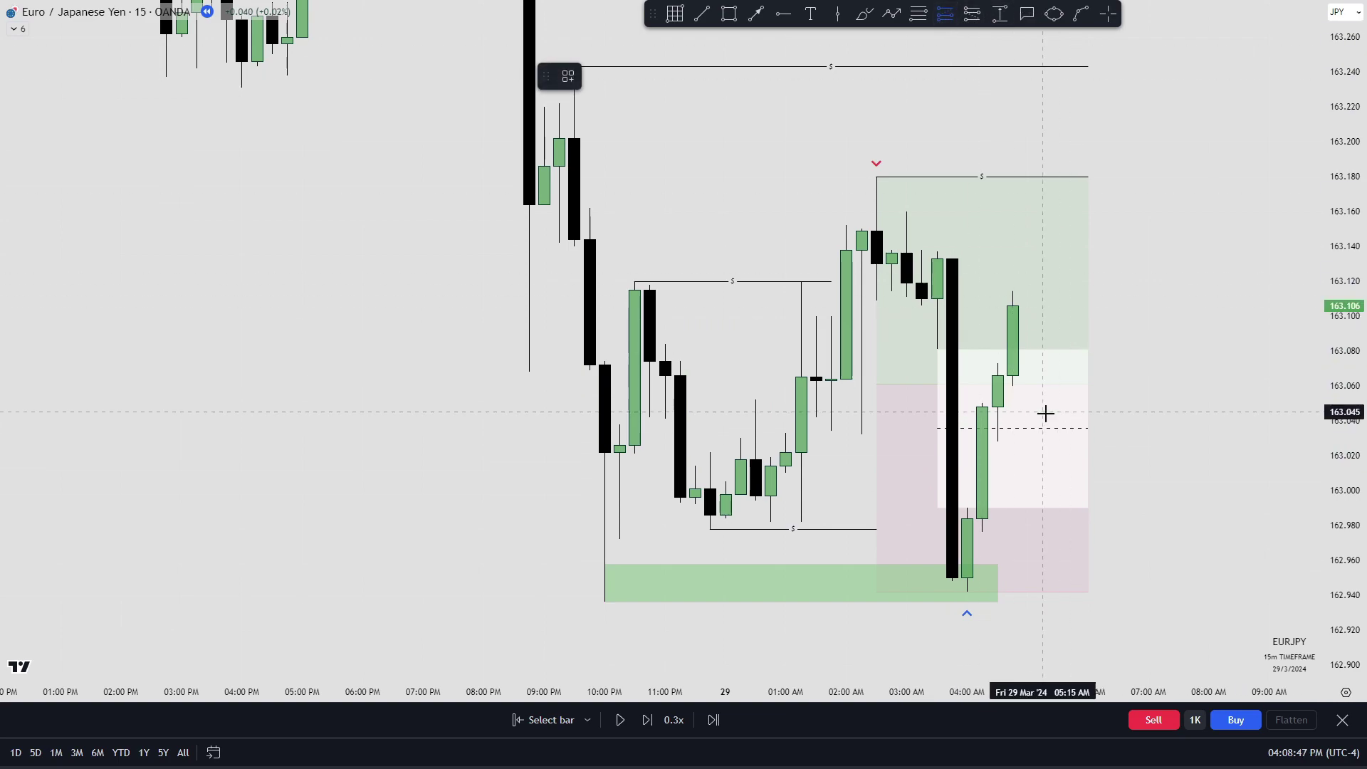
click(1027, 427)
drag(1029, 605, 1028, 592)
drag(1044, 251, 1044, 64)
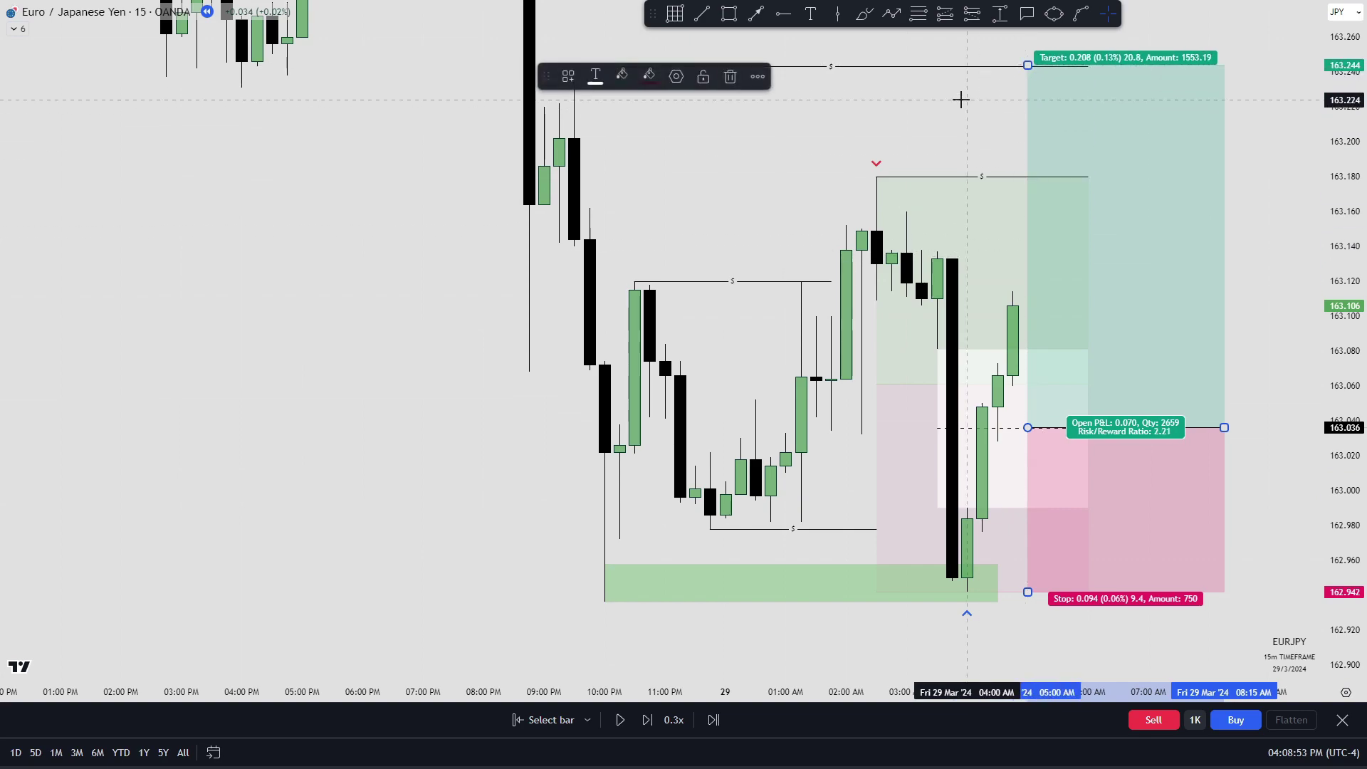
drag(1331, 173, 1331, 276)
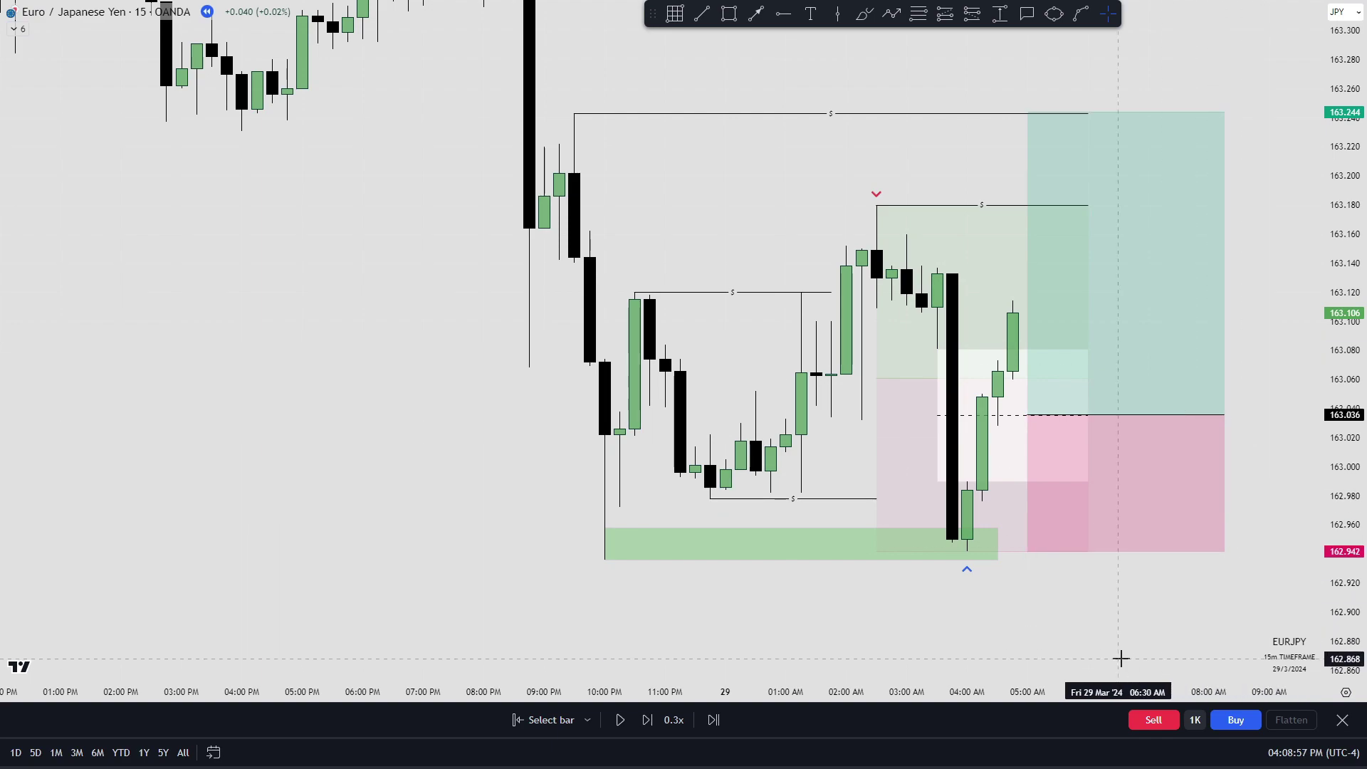
Advance the EURJPY replay bar by bar until price reaches the long position's 163.244 target.
click(646, 721)
click(645, 720)
click(646, 721)
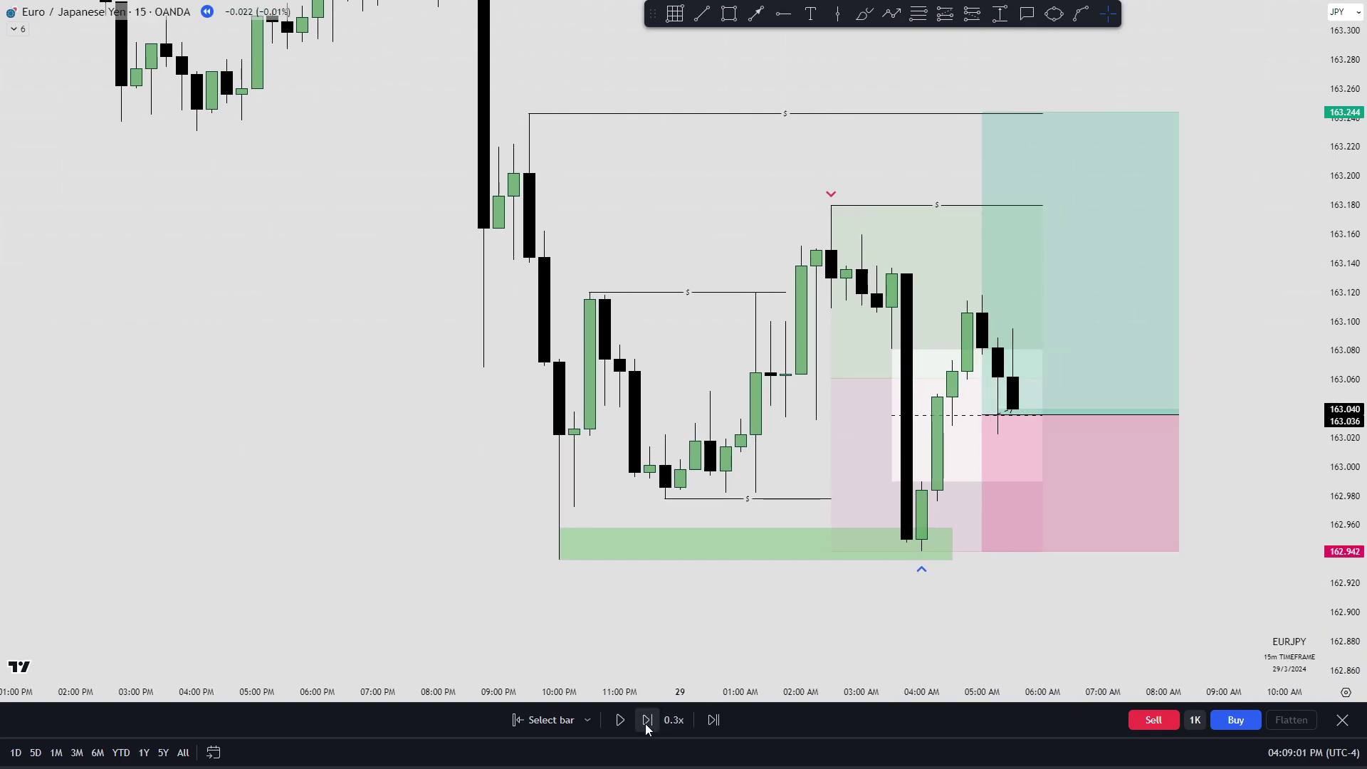
click(647, 720)
click(647, 720)
click(648, 720)
click(648, 721)
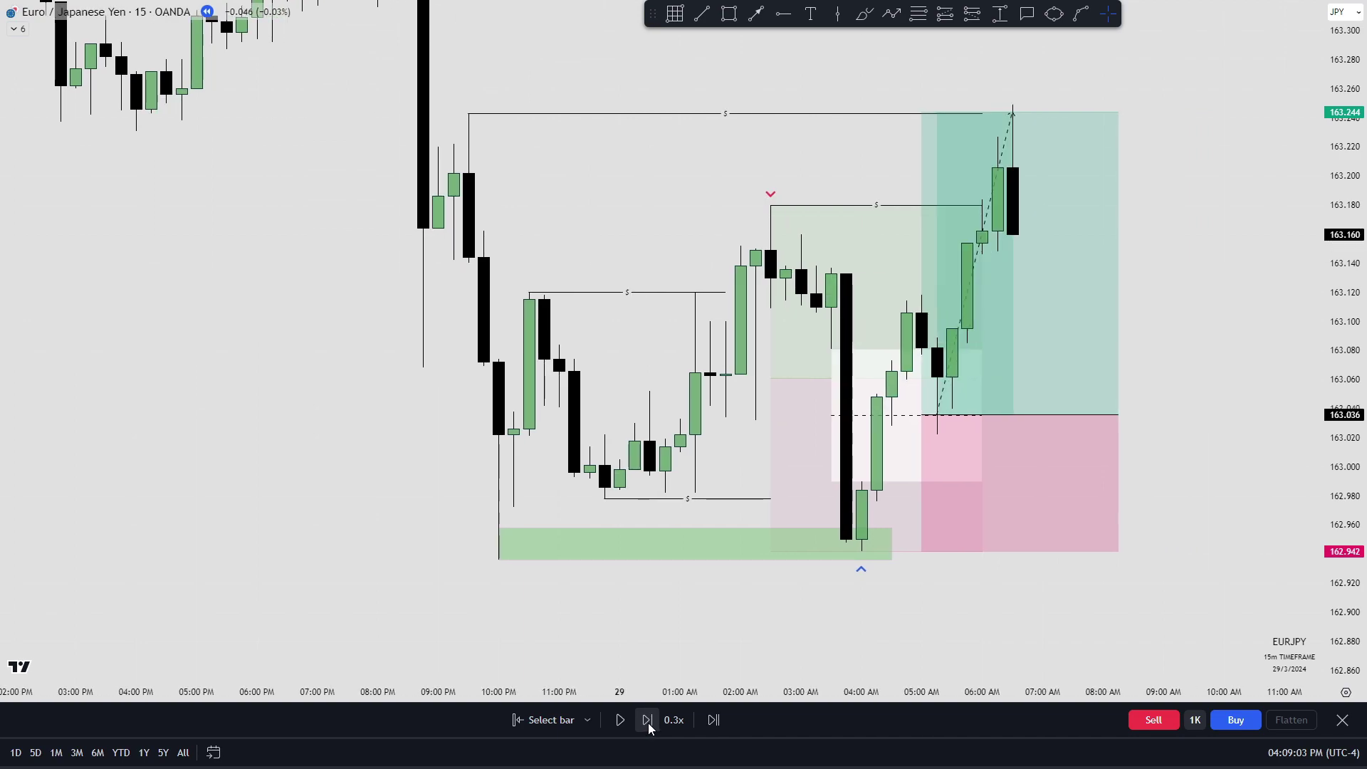
scroll(942, 161, down, 3)
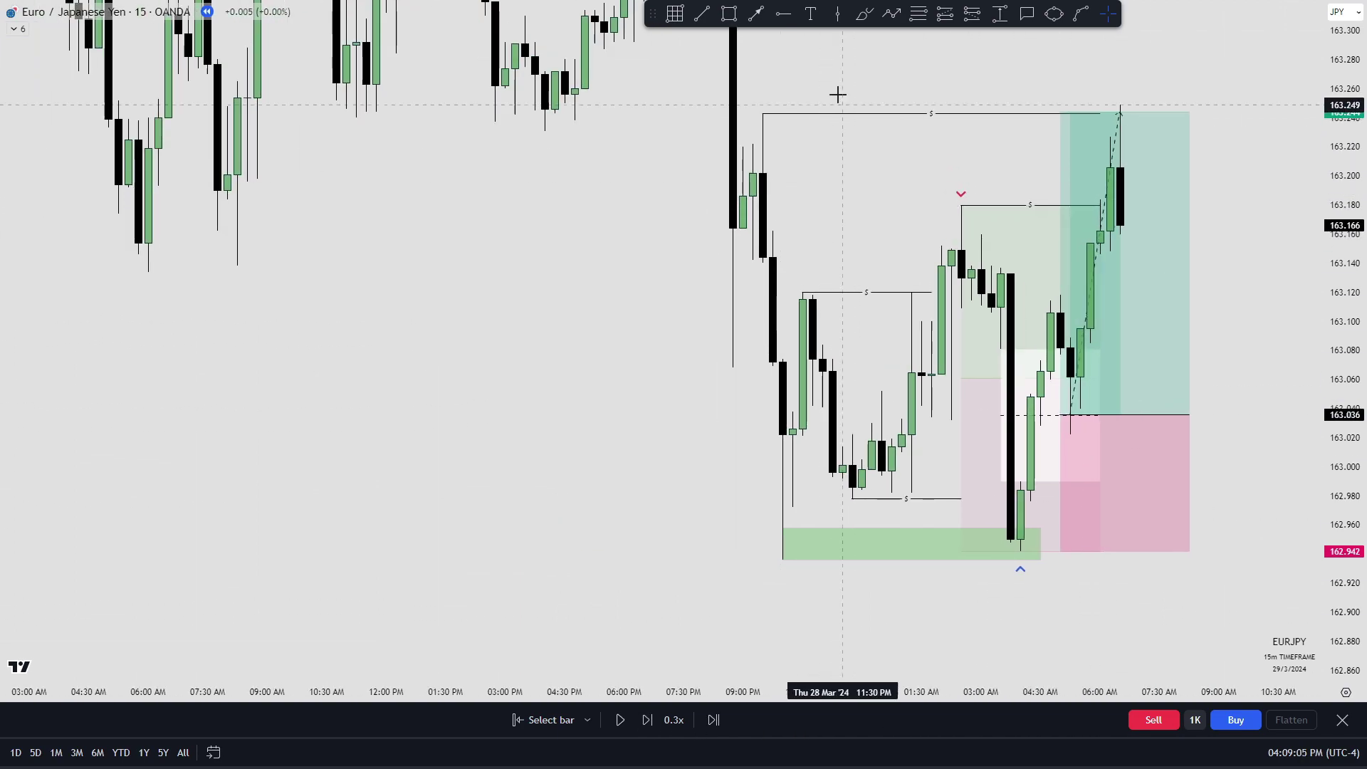
scroll(844, 167, right, 2)
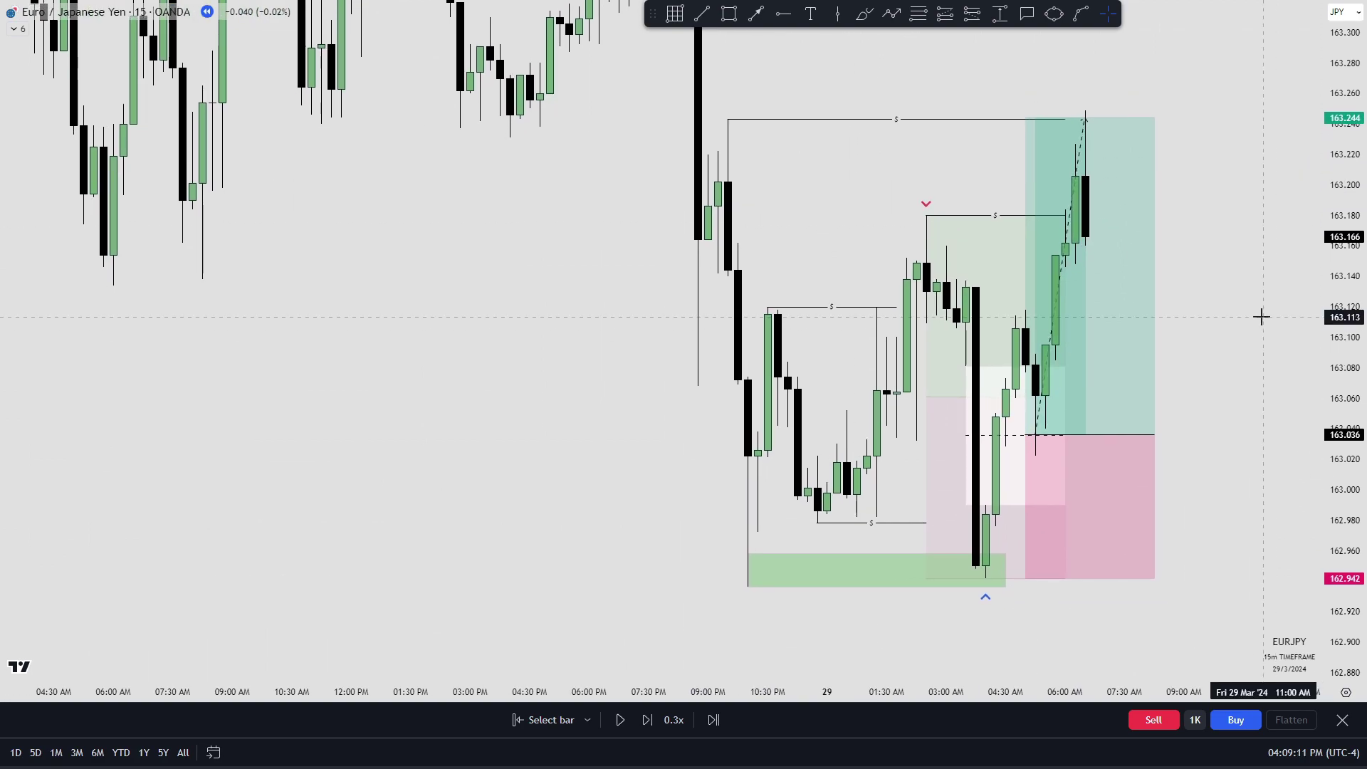
scroll(1246, 327, up, 3)
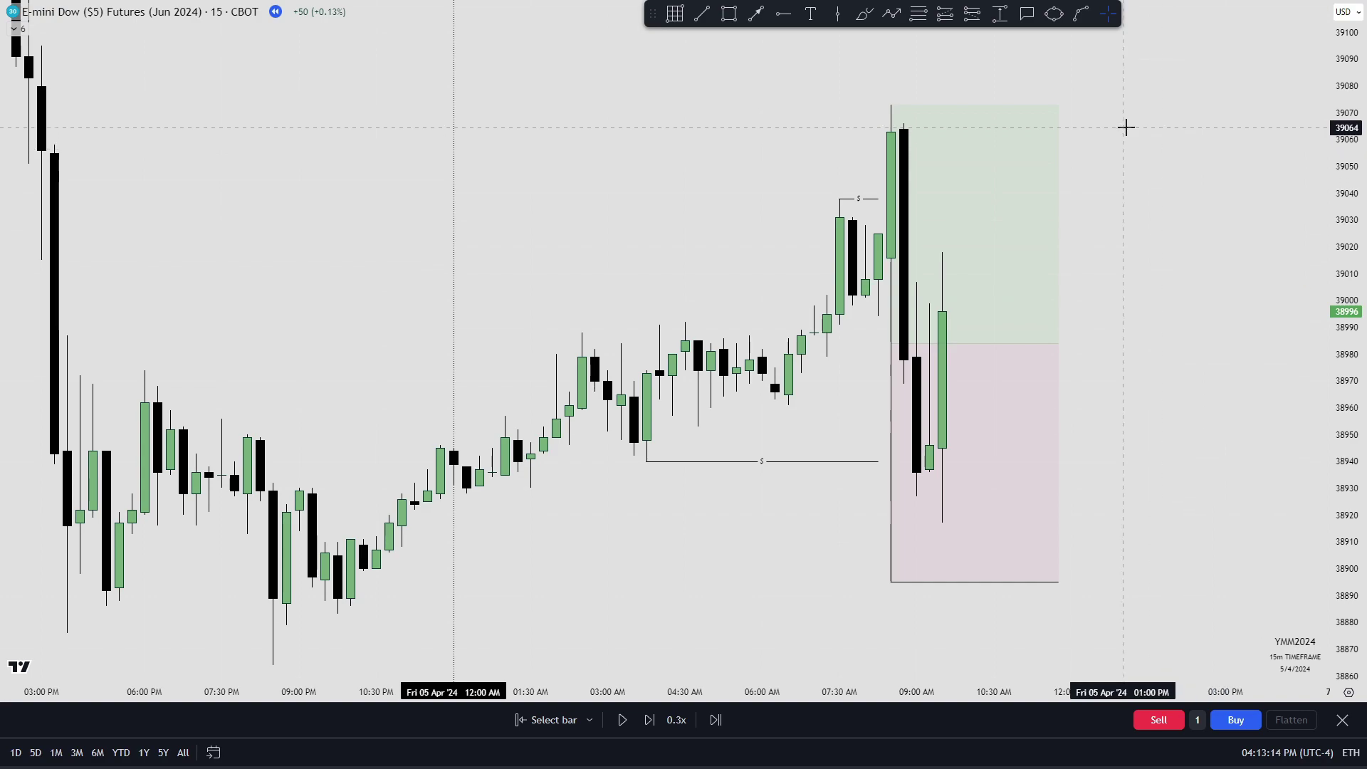
Draw a grey rectangle between 38905 and 38889, from 4 April 09:45 PM to 5 April 11:45 AM.
click(728, 13)
mouse_move(338, 557)
mouse_down()
mouse_move(337, 597)
mouse_move(608, 553)
mouse_move(1143, 553)
mouse_move(1058, 555)
mouse_up()
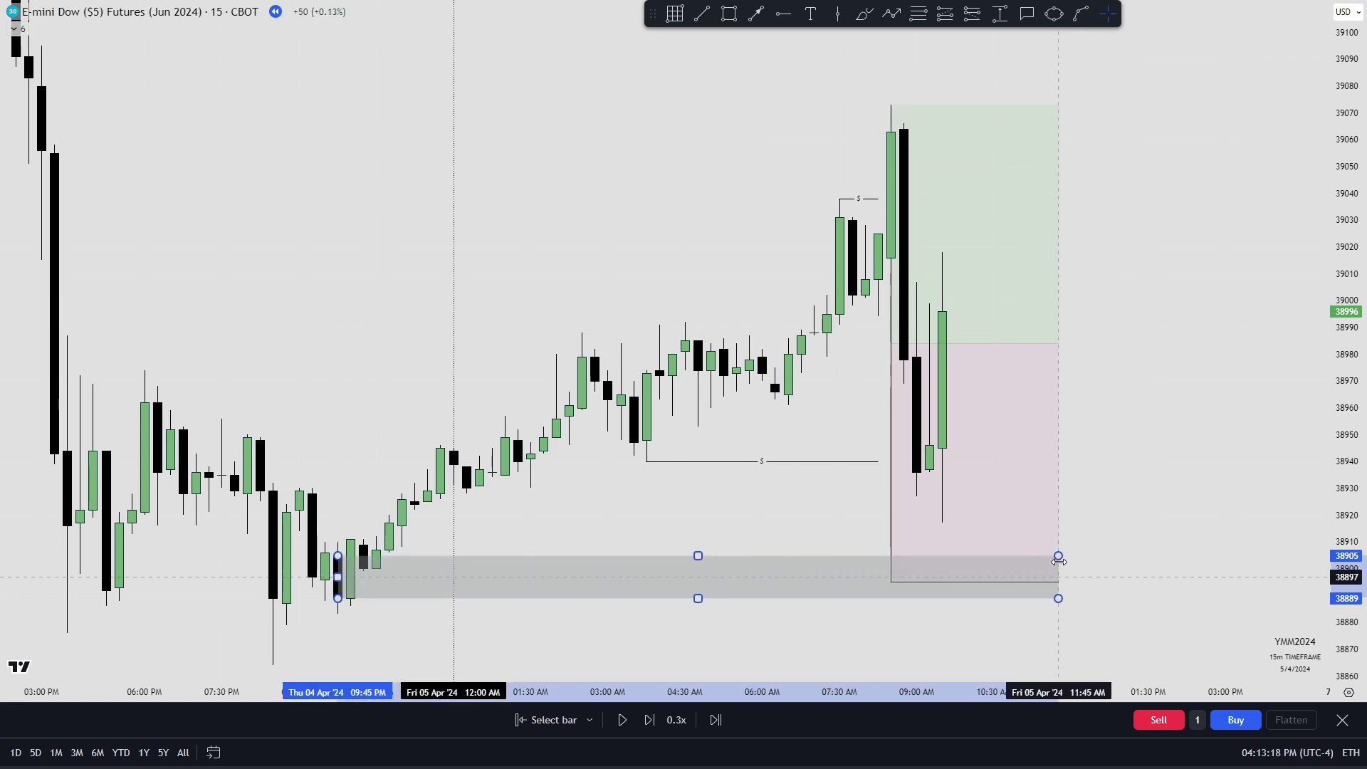
click(1126, 558)
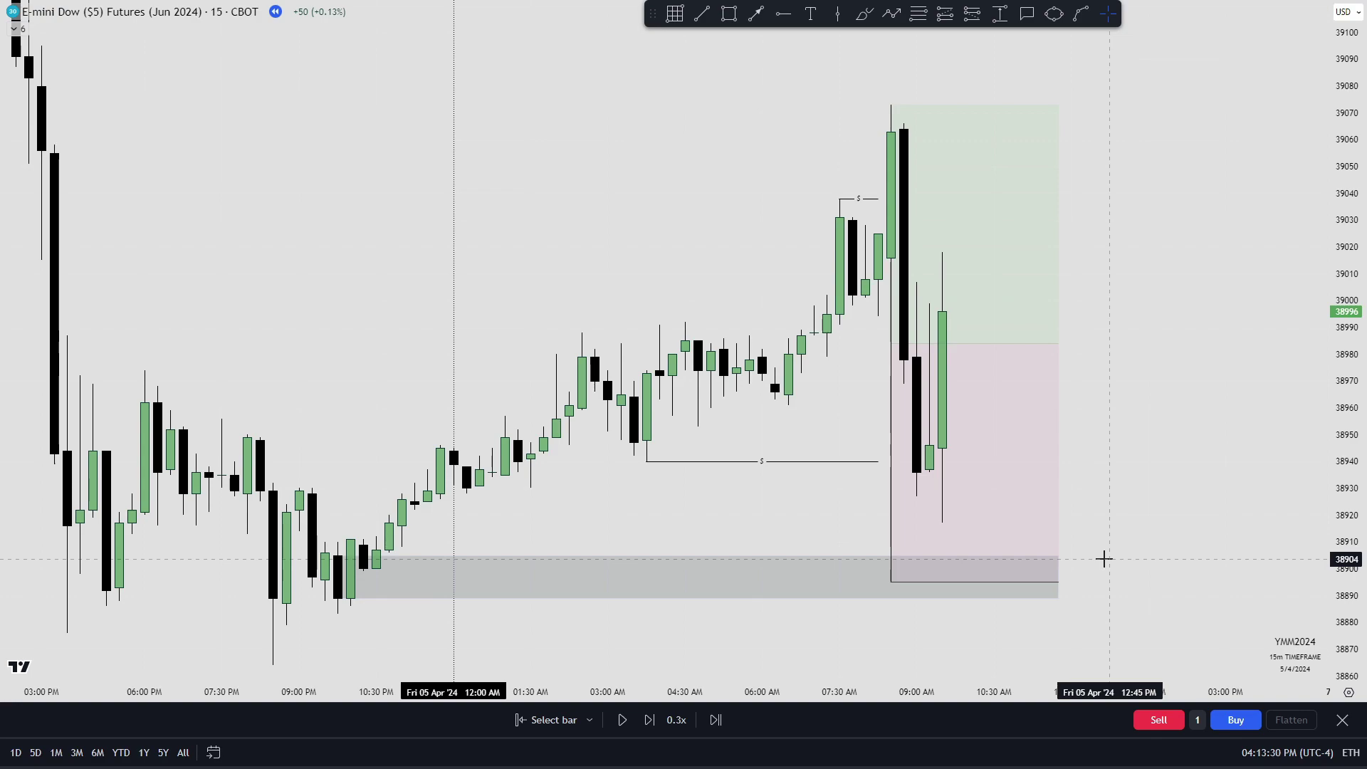
Brush small red arcs above the swing high near 07:30 AM and below the swing low near 03:45 AM.
click(863, 14)
mouse_move(827, 197)
mouse_down()
mouse_move(843, 183)
mouse_move(853, 192)
mouse_up()
drag(633, 467, 672, 474)
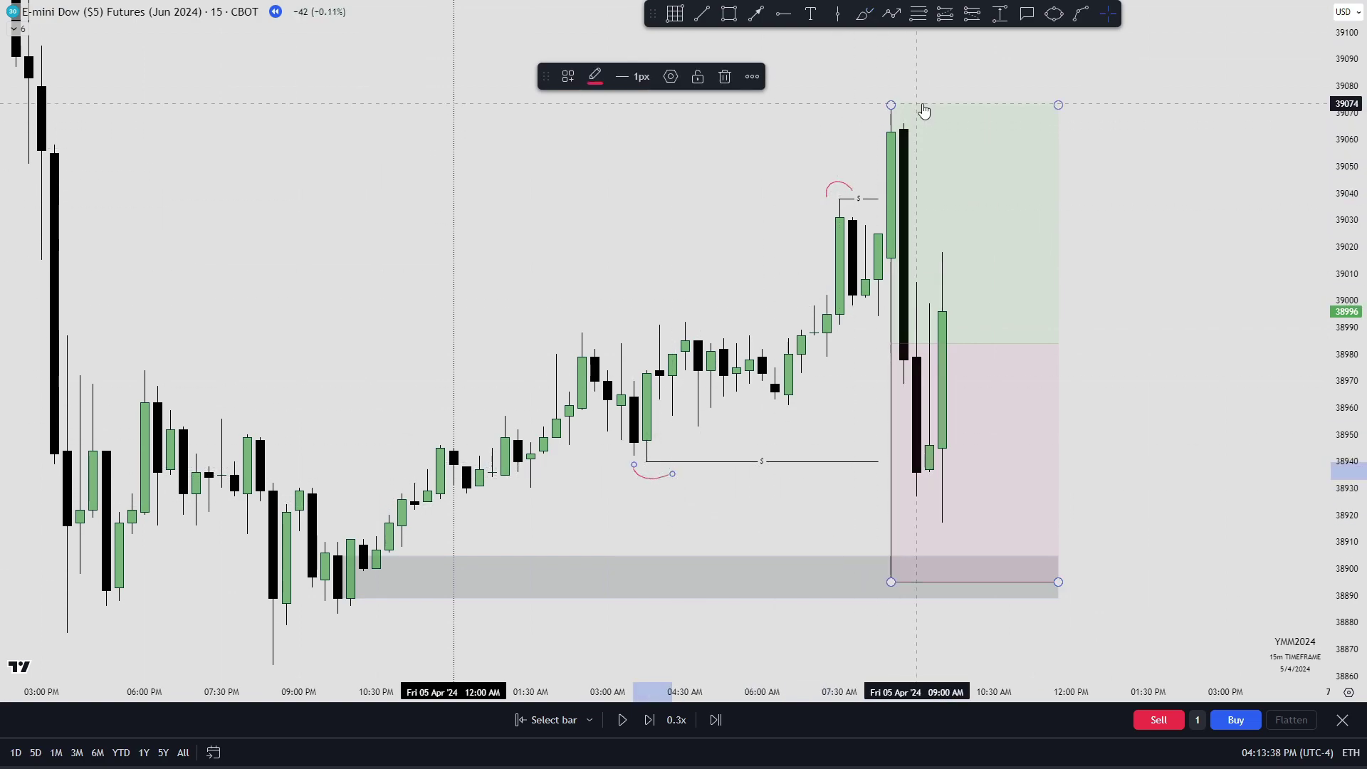
click(1192, 503)
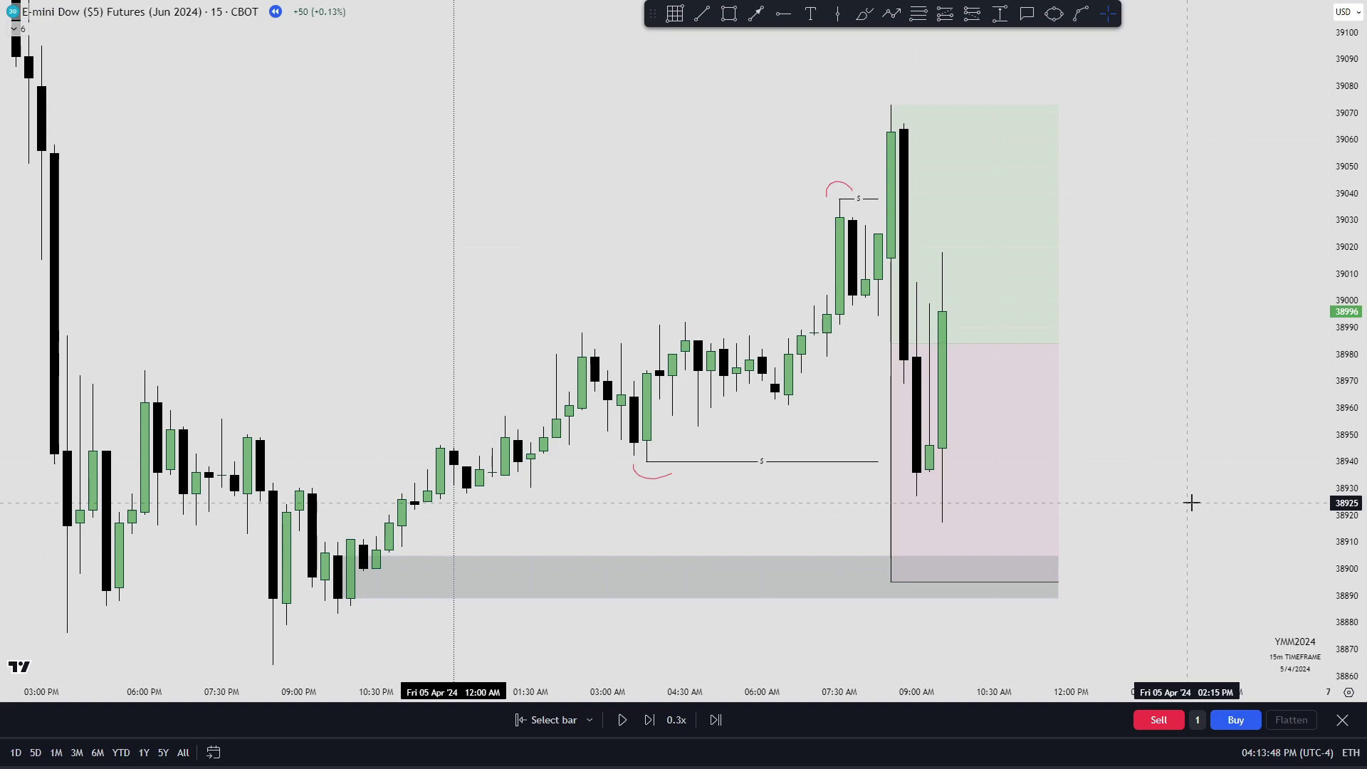
click(534, 562)
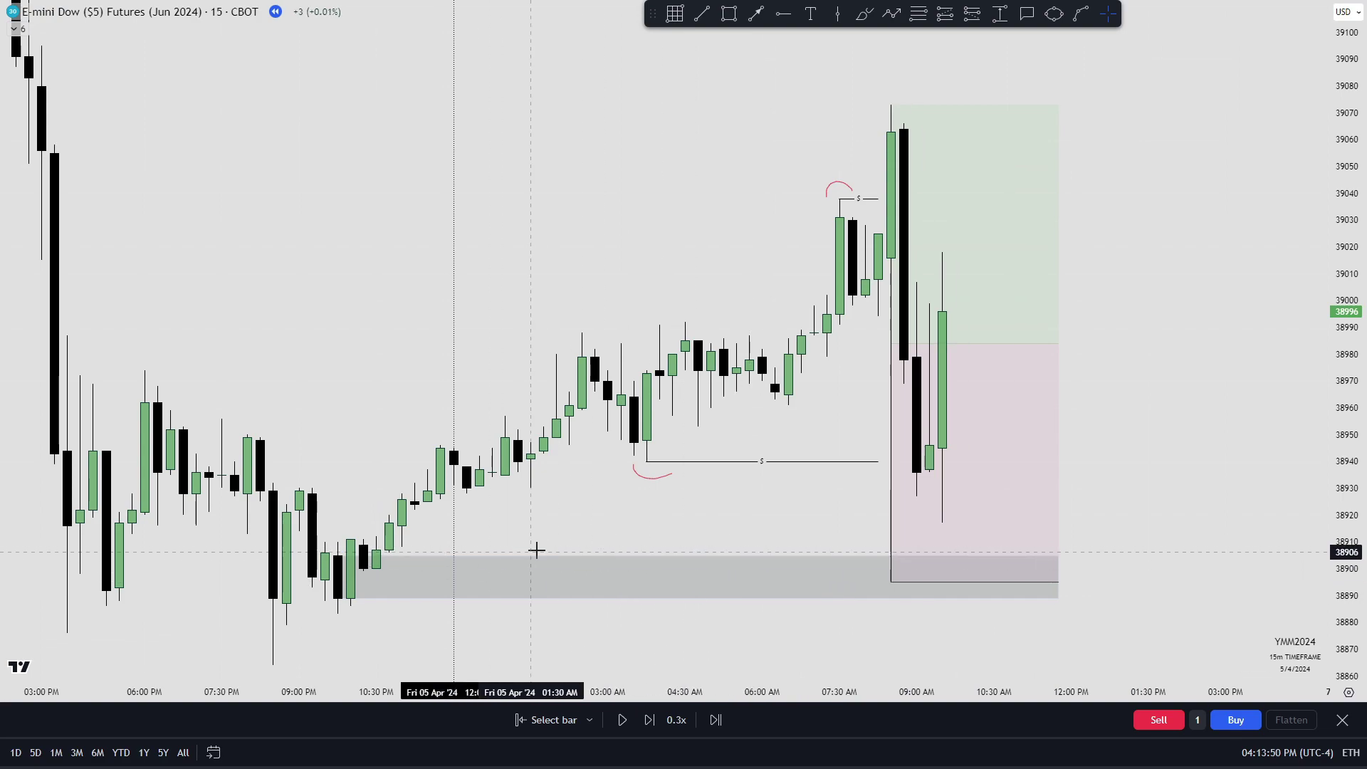
click(543, 547)
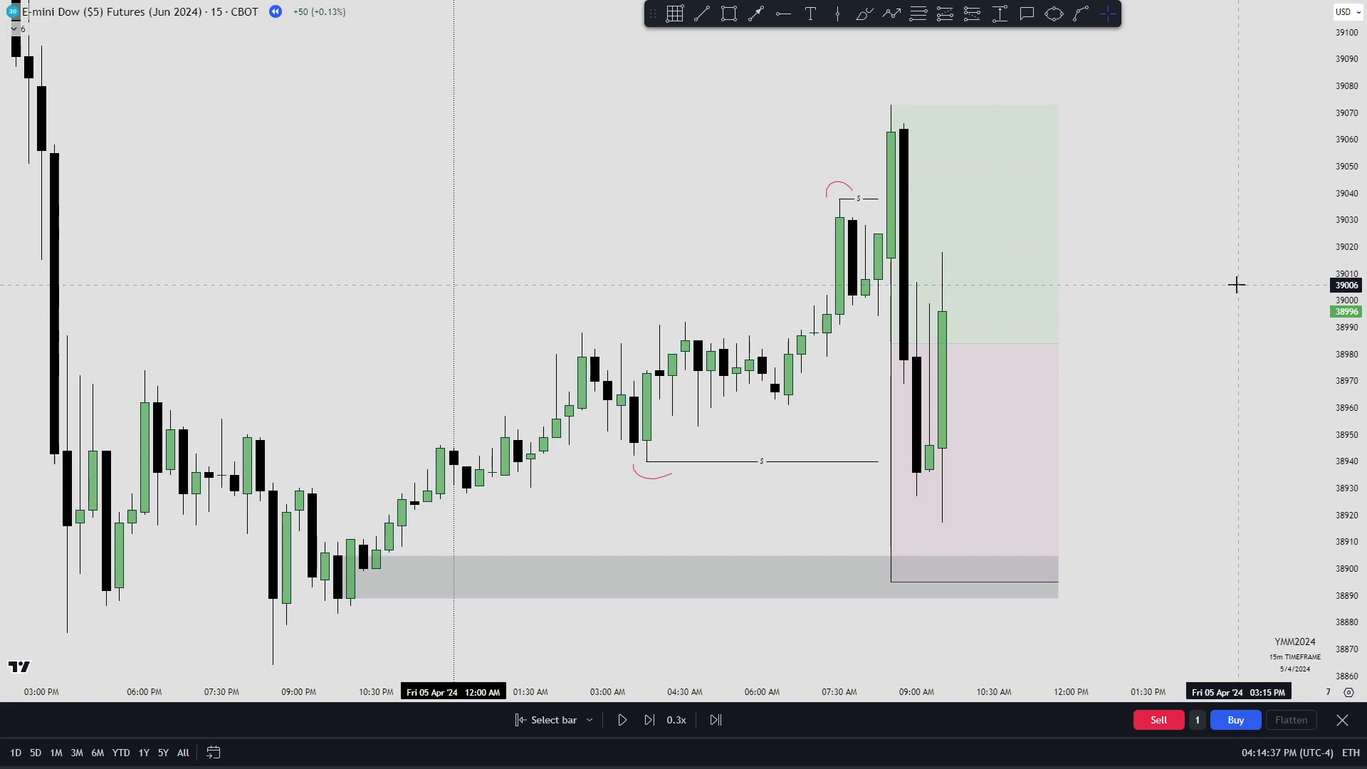
Draw a horizontal line along the dealing range high at 39073 from 08:30 AM to 11:45 AM, and style it with the $ template.
click(702, 14)
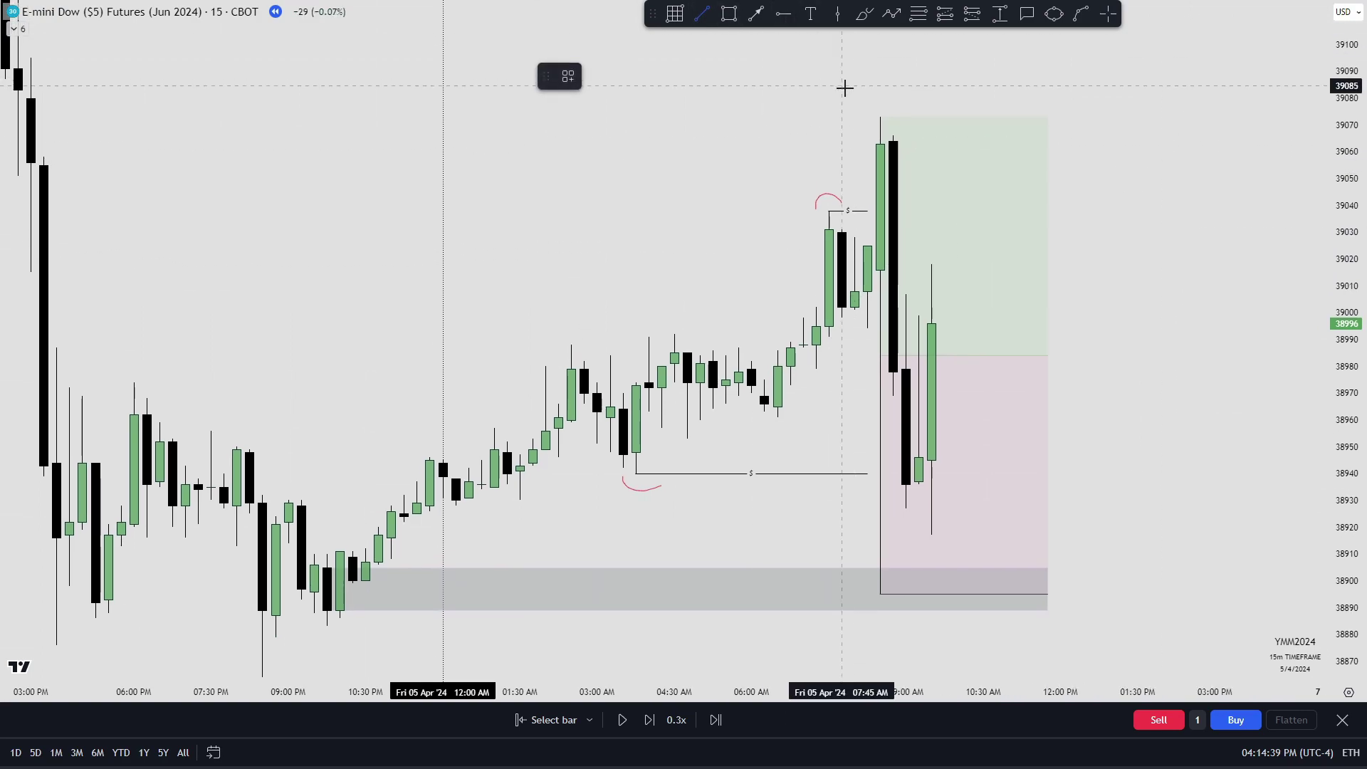
click(880, 117)
click(1047, 116)
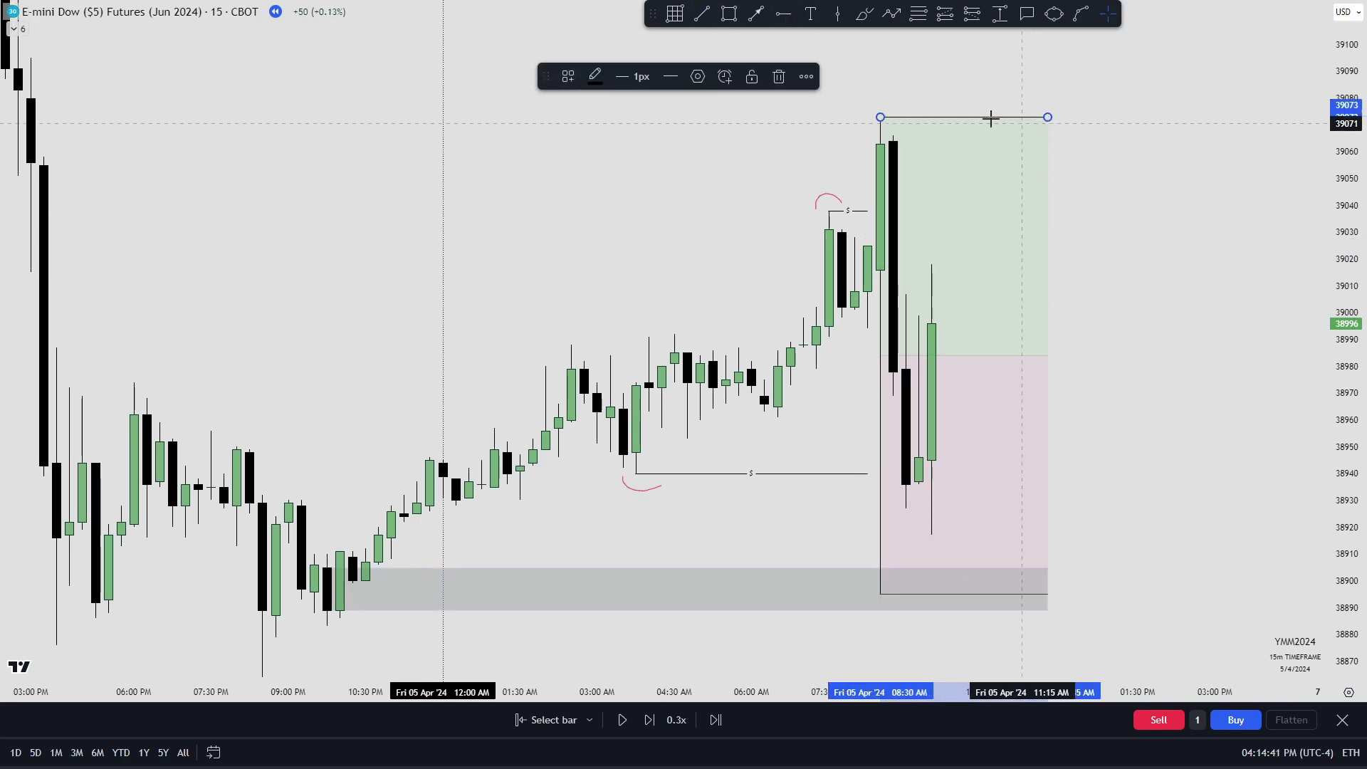
click(570, 80)
click(644, 183)
click(580, 59)
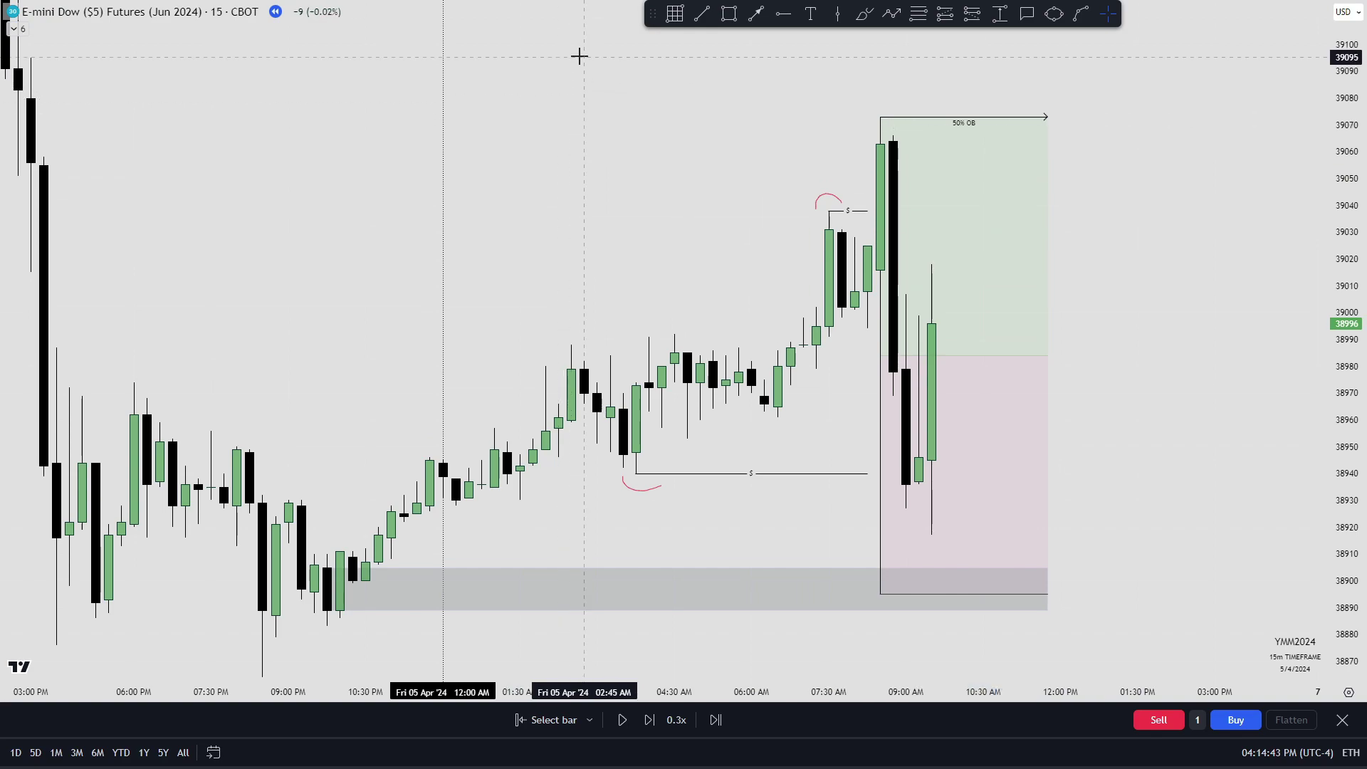
click(997, 116)
Draw a horizontal line at 39171 from the 4 April 02:45 PM high to 5 April 11:45 AM.
click(702, 14)
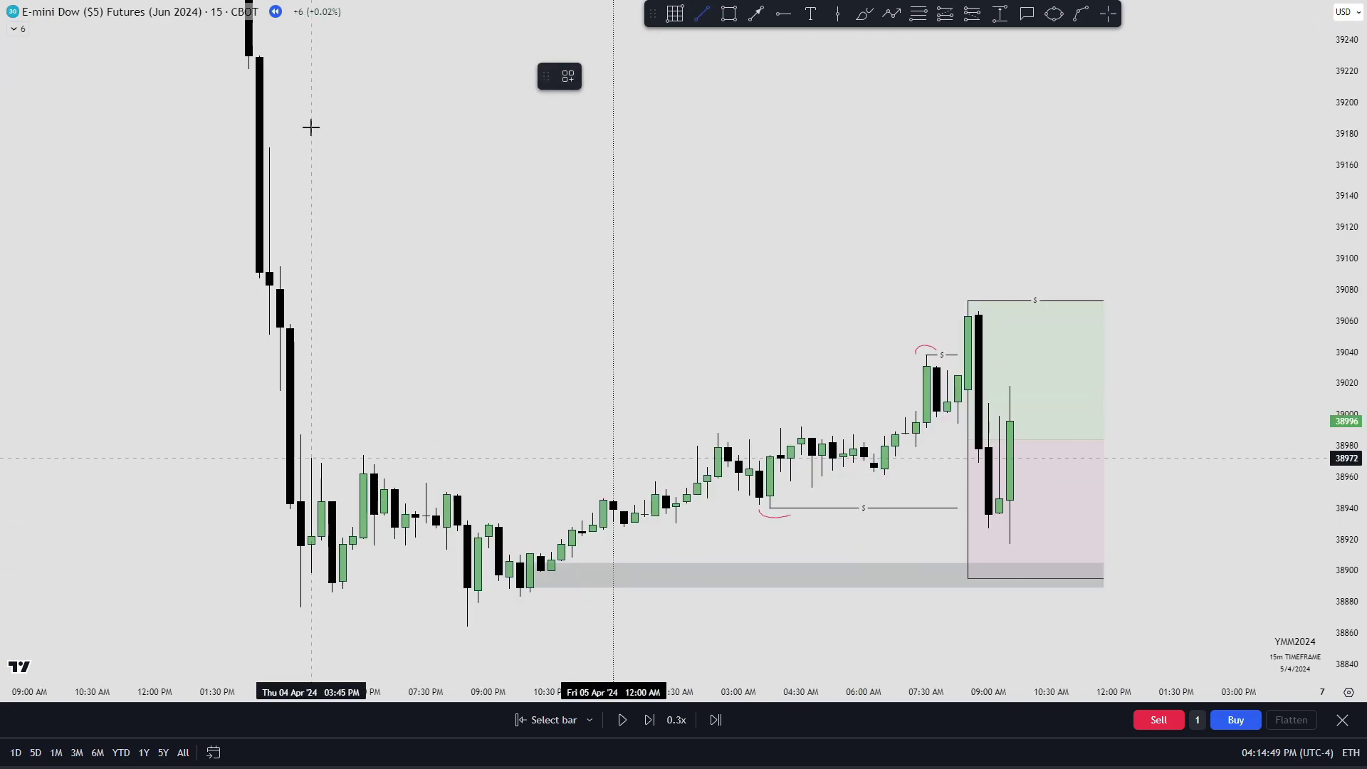
click(269, 148)
shift+click(1106, 250)
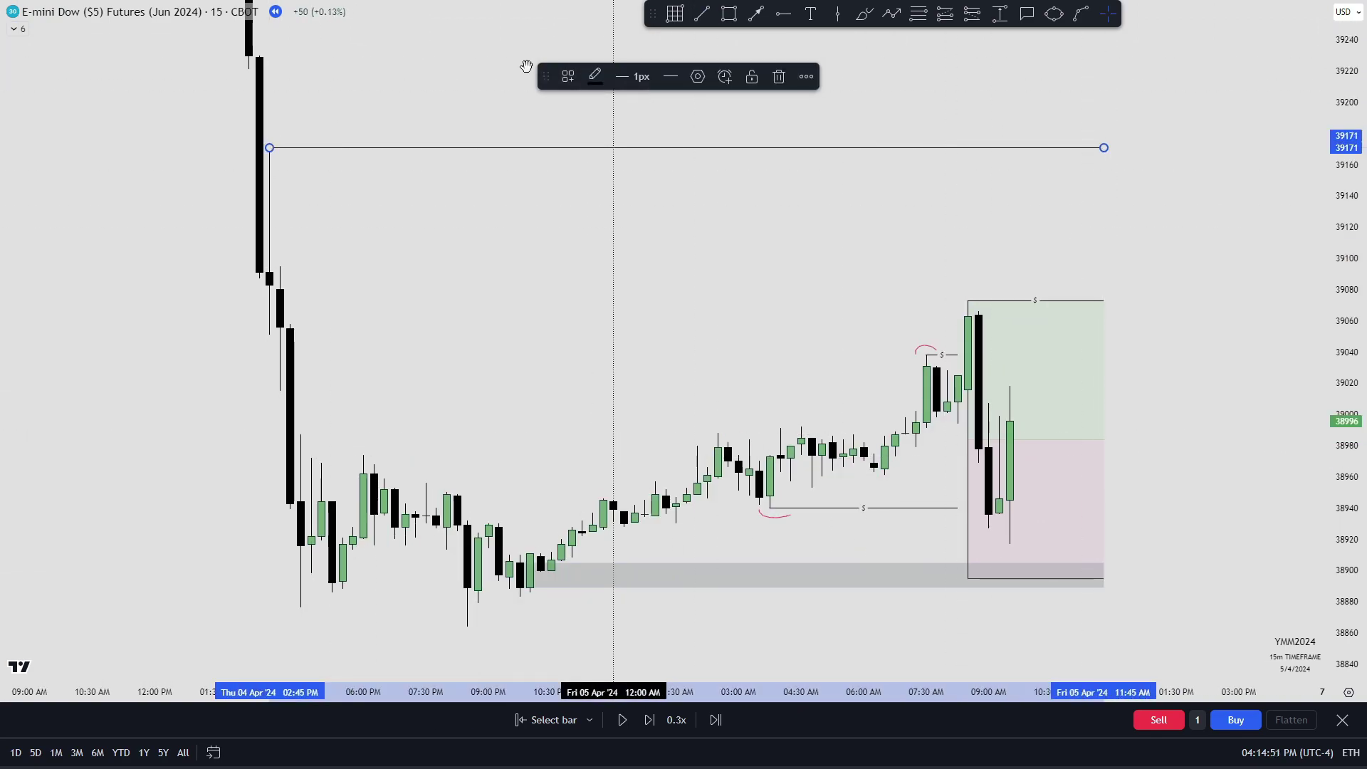
click(580, 95)
Switch the E-mini Dow chart to the 5-minute timeframe and frame the dealing range.
scroll(1153, 225, up, 5)
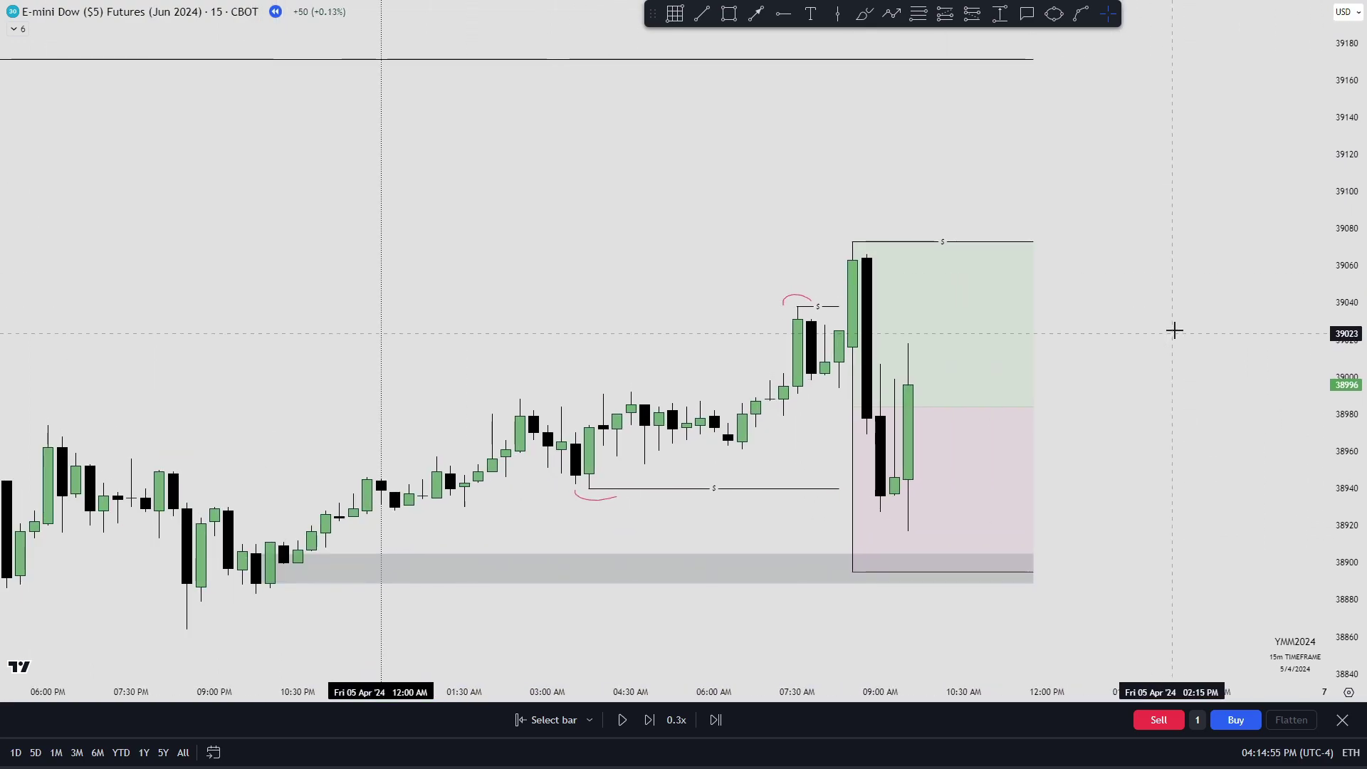
text(5)
key(Return)
drag(932, 375, 788, 399)
scroll(784, 407, down, 2)
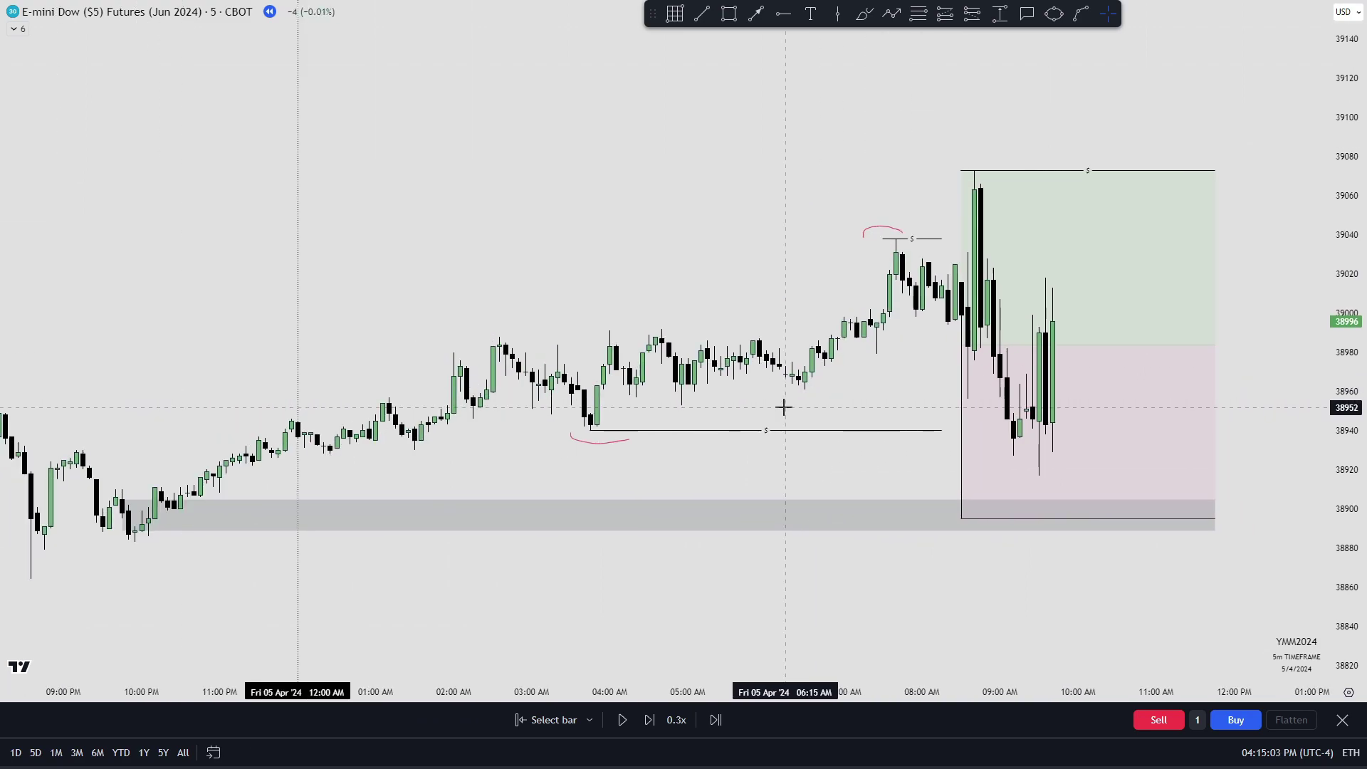
scroll(1247, 344, up, 3)
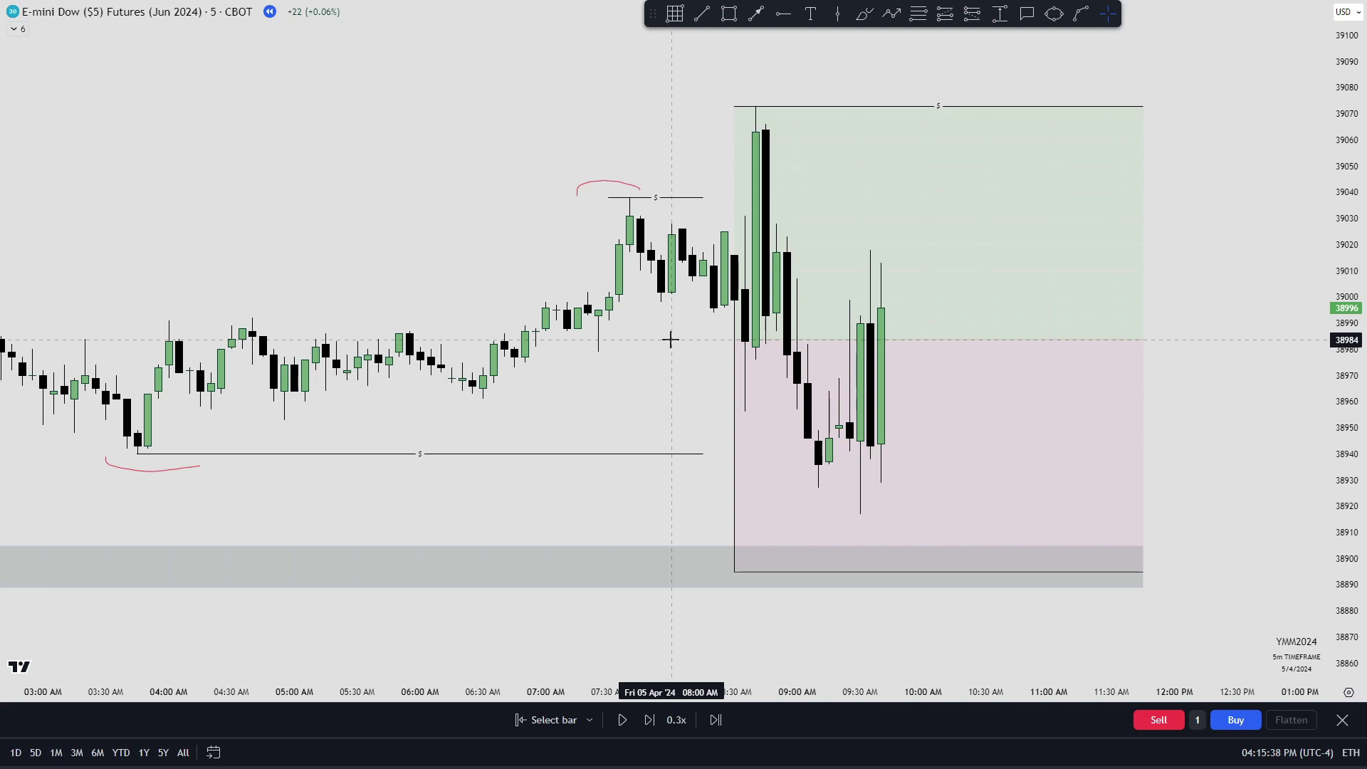
Box the body of the last black candle, about 38990 to 38943, with a midline rectangle extended to 11:05 AM.
click(729, 13)
drag(865, 323, 870, 446)
drag(876, 385, 1058, 385)
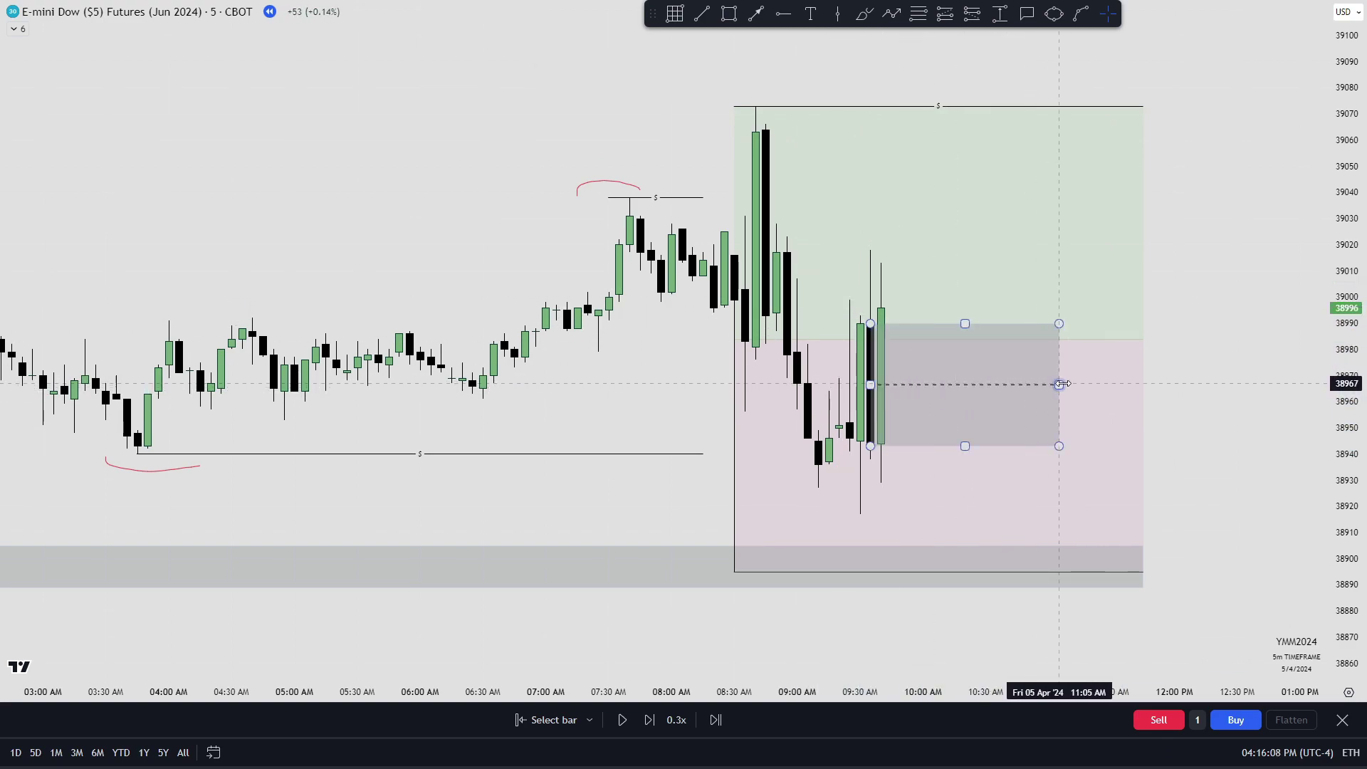
Place a long position with entry at the box's midline, 38967, stop at 38930 and target at 39172.
key(alt+f)
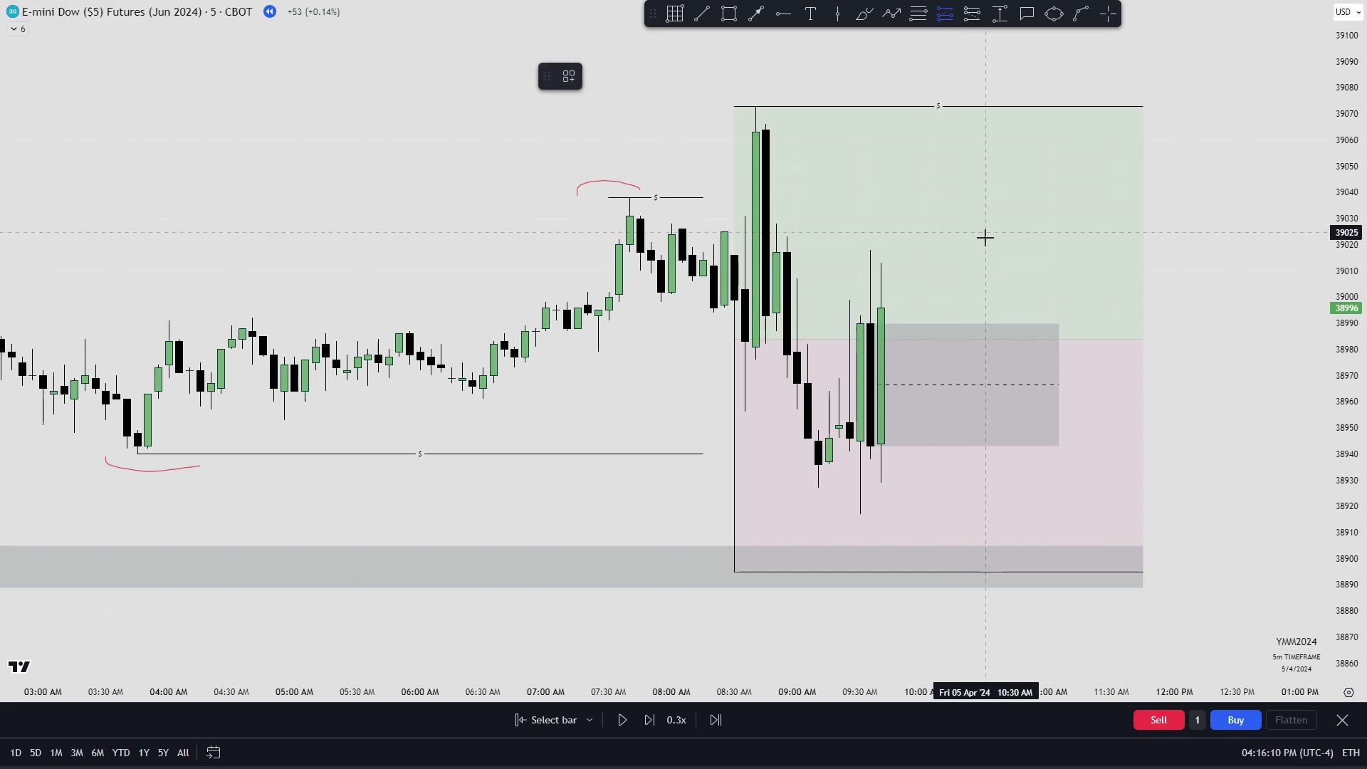
click(892, 385)
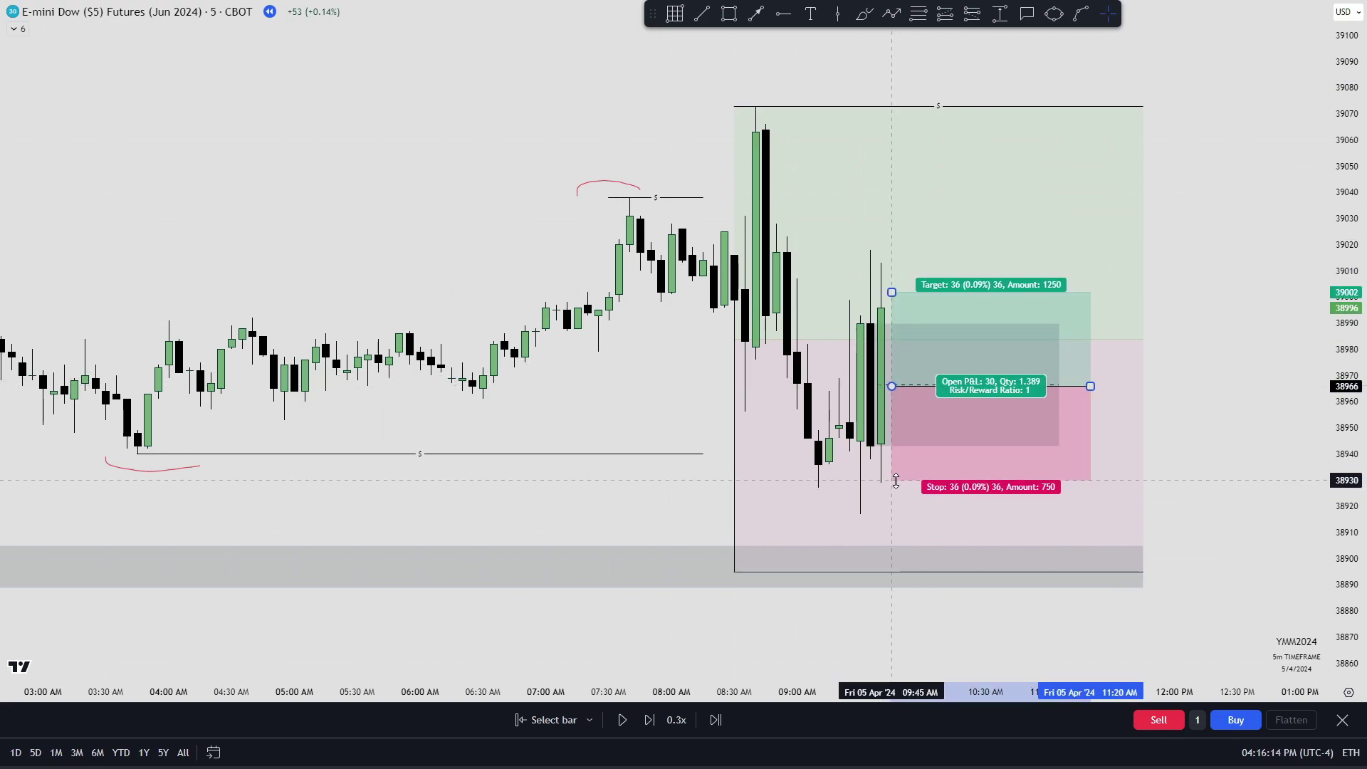
drag(1253, 349, 1239, 381)
drag(1343, 450, 1342, 438)
drag(903, 319, 903, 113)
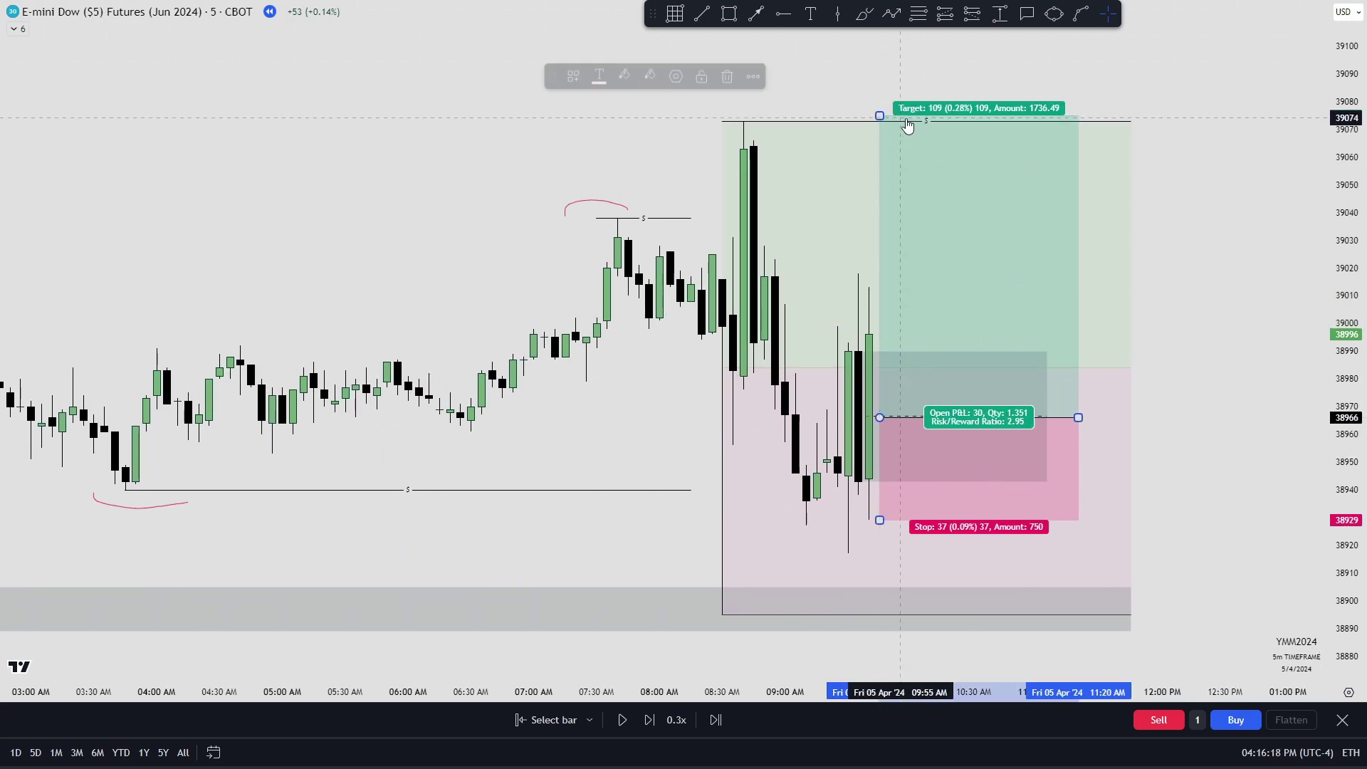
mouse_move(1318, 284)
mouse_down()
mouse_move(1279, 470)
mouse_move(1249, 286)
mouse_move(1245, 346)
mouse_up()
drag(873, 271, 888, 112)
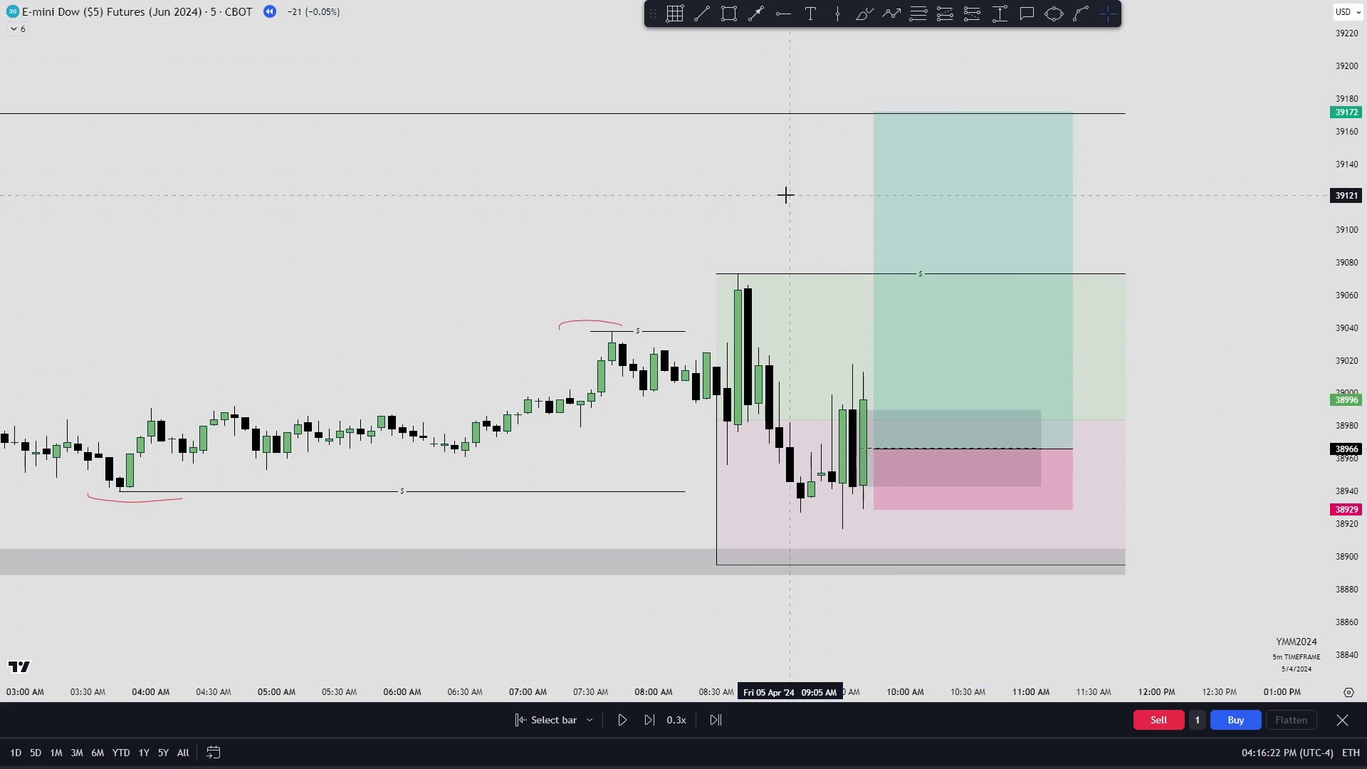
scroll(769, 211, down, 10)
scroll(717, 124, up, 8)
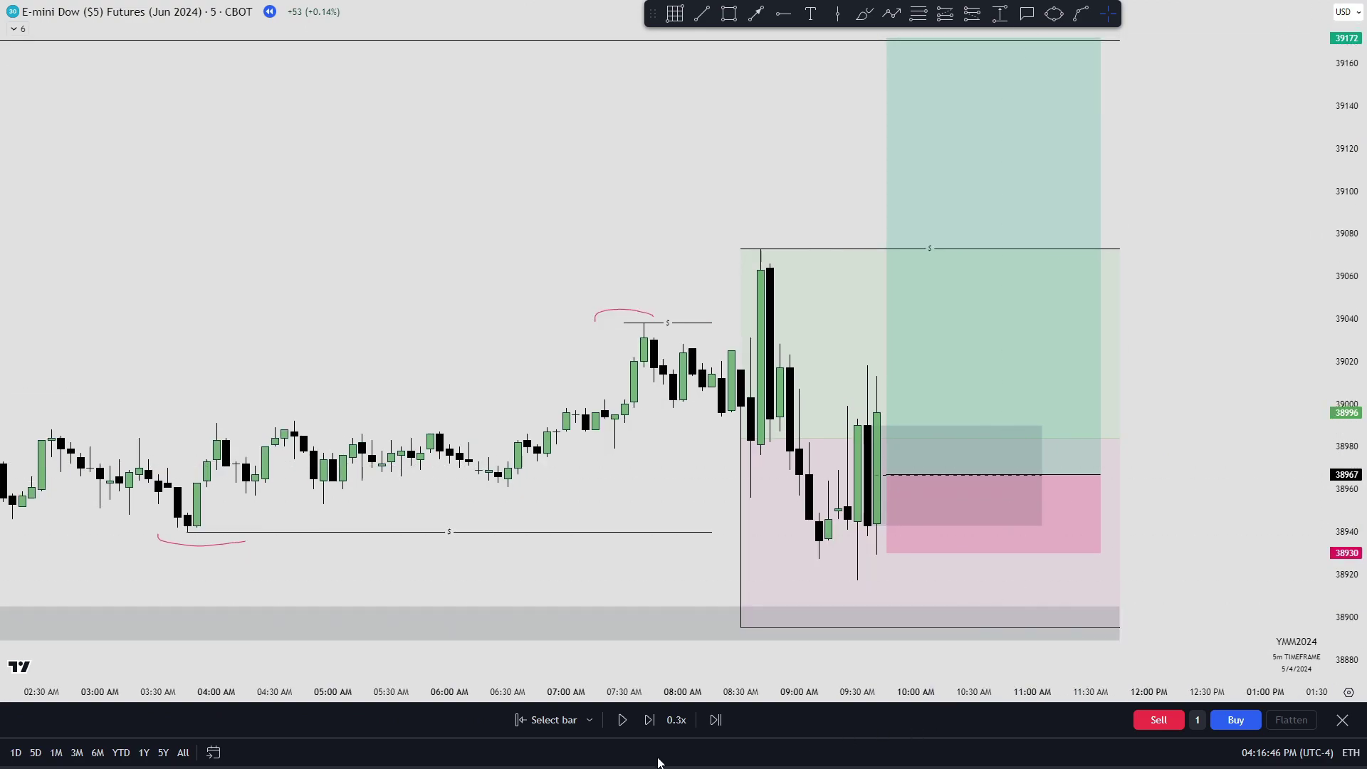
Advance the E-mini Dow replay bar by bar until price reaches the 39172 target, and bring the whole trade into view.
click(649, 720)
click(648, 720)
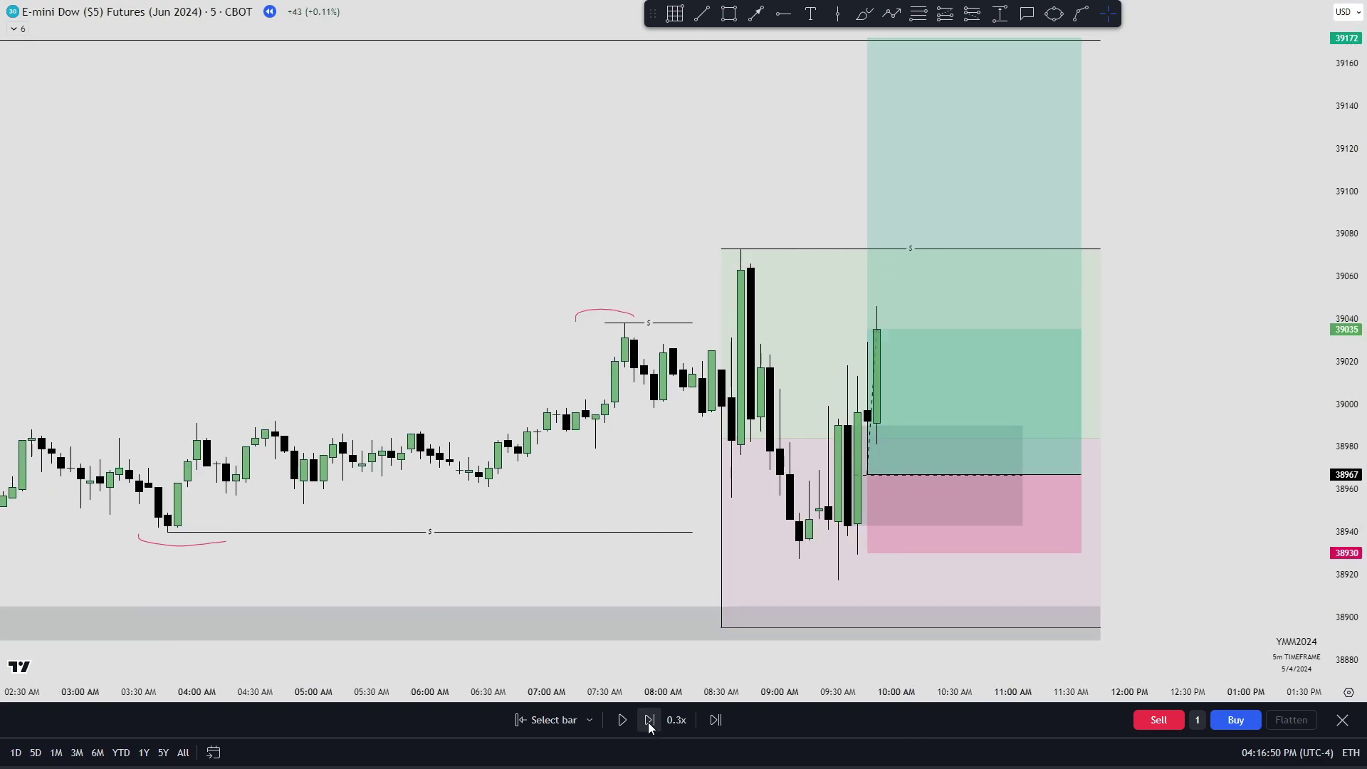
click(648, 720)
click(648, 720)
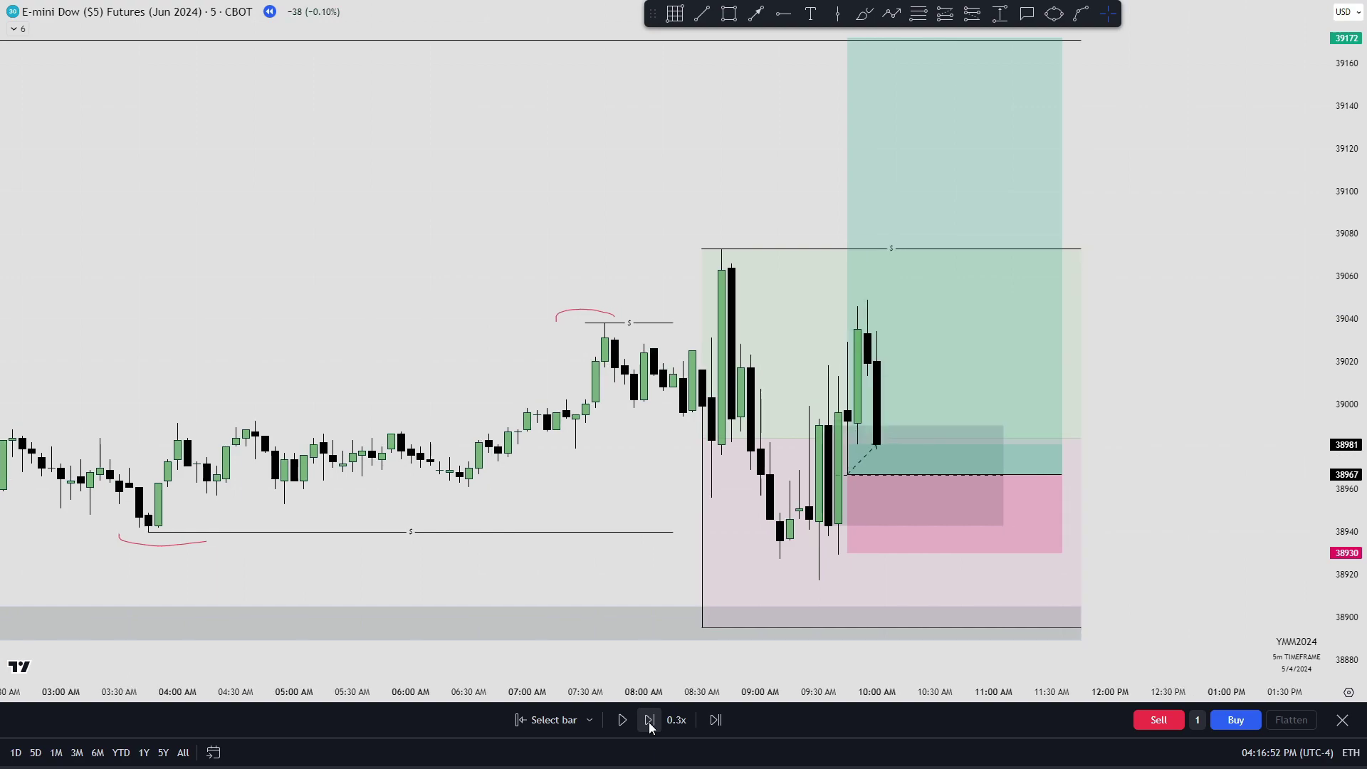
click(649, 720)
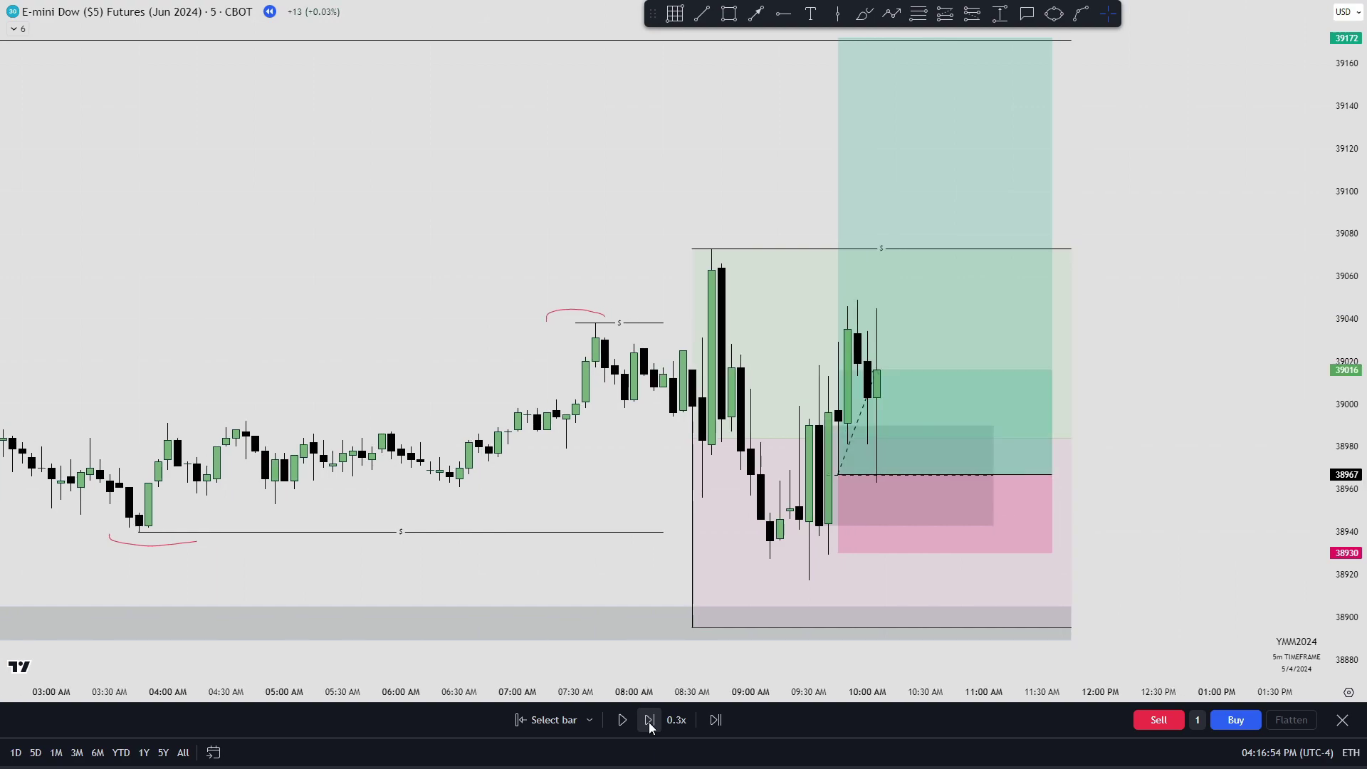
click(648, 720)
click(649, 720)
click(648, 720)
click(649, 720)
click(648, 720)
click(649, 720)
click(649, 720)
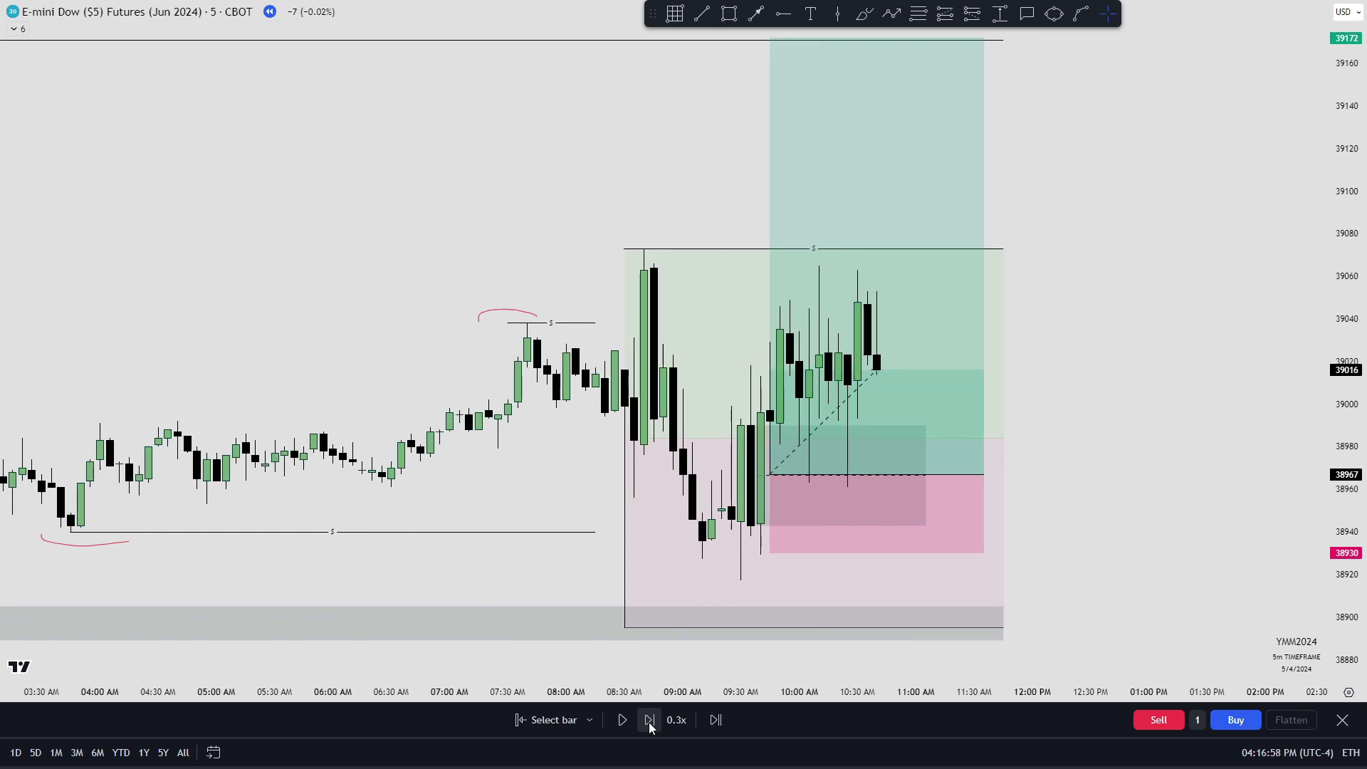
click(648, 719)
click(648, 720)
click(649, 719)
click(649, 719)
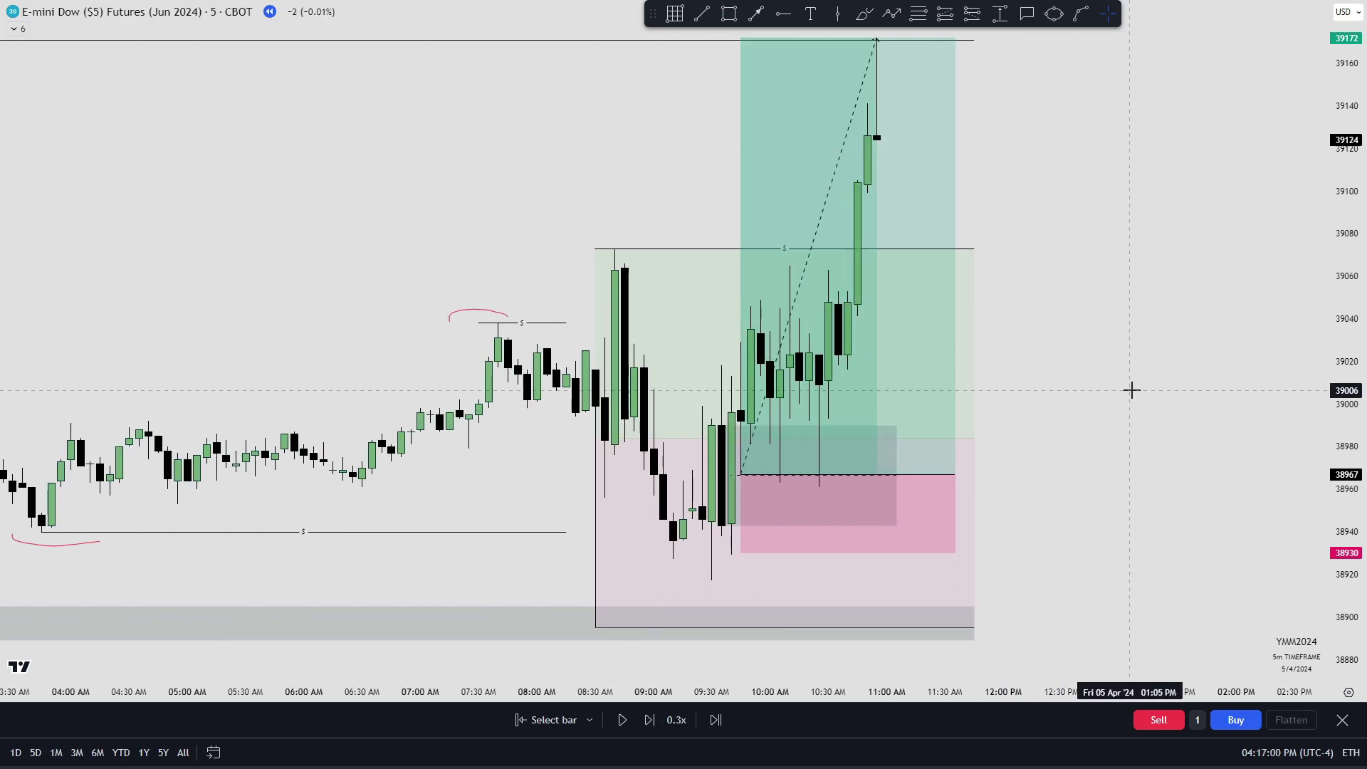
scroll(1282, 427, down, 5)
scroll(1278, 443, down, 5)
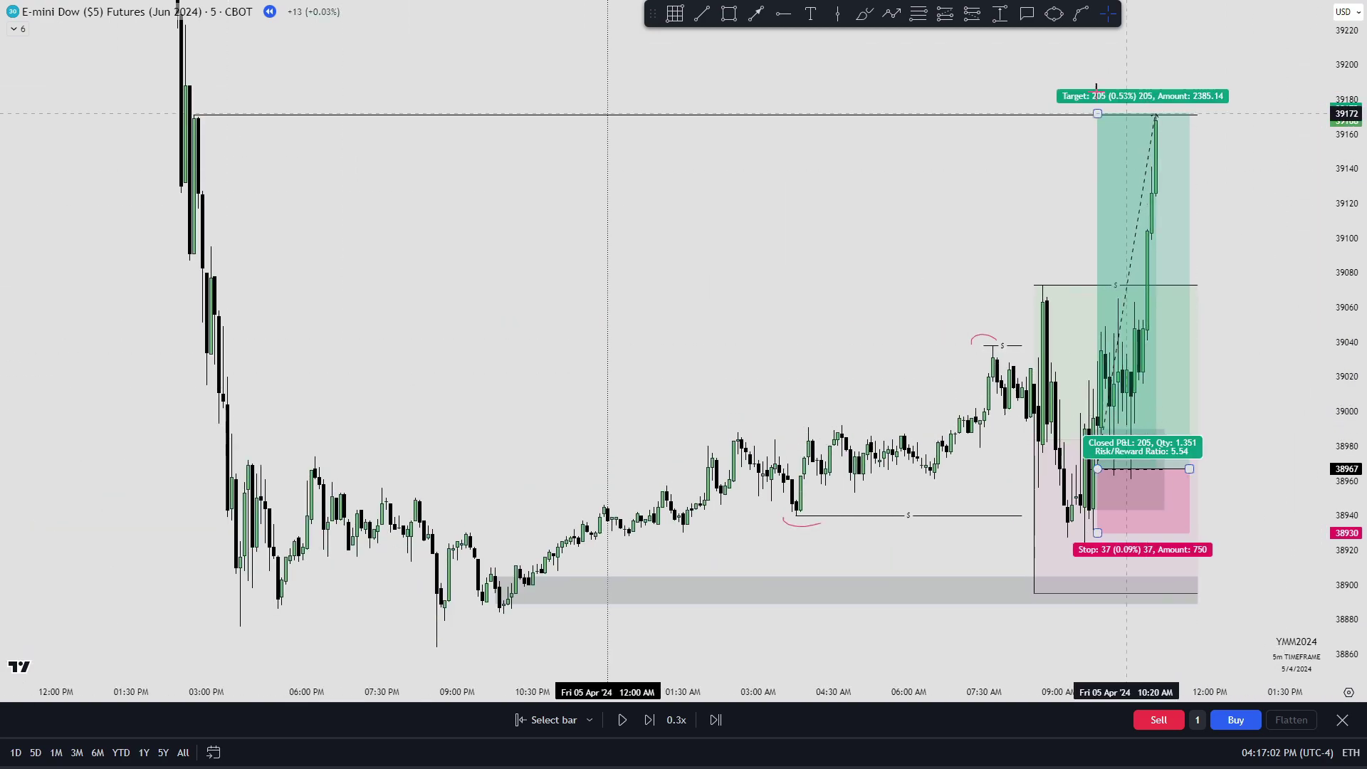
scroll(1081, 321, up, 3)
scroll(1081, 321, up, 2)
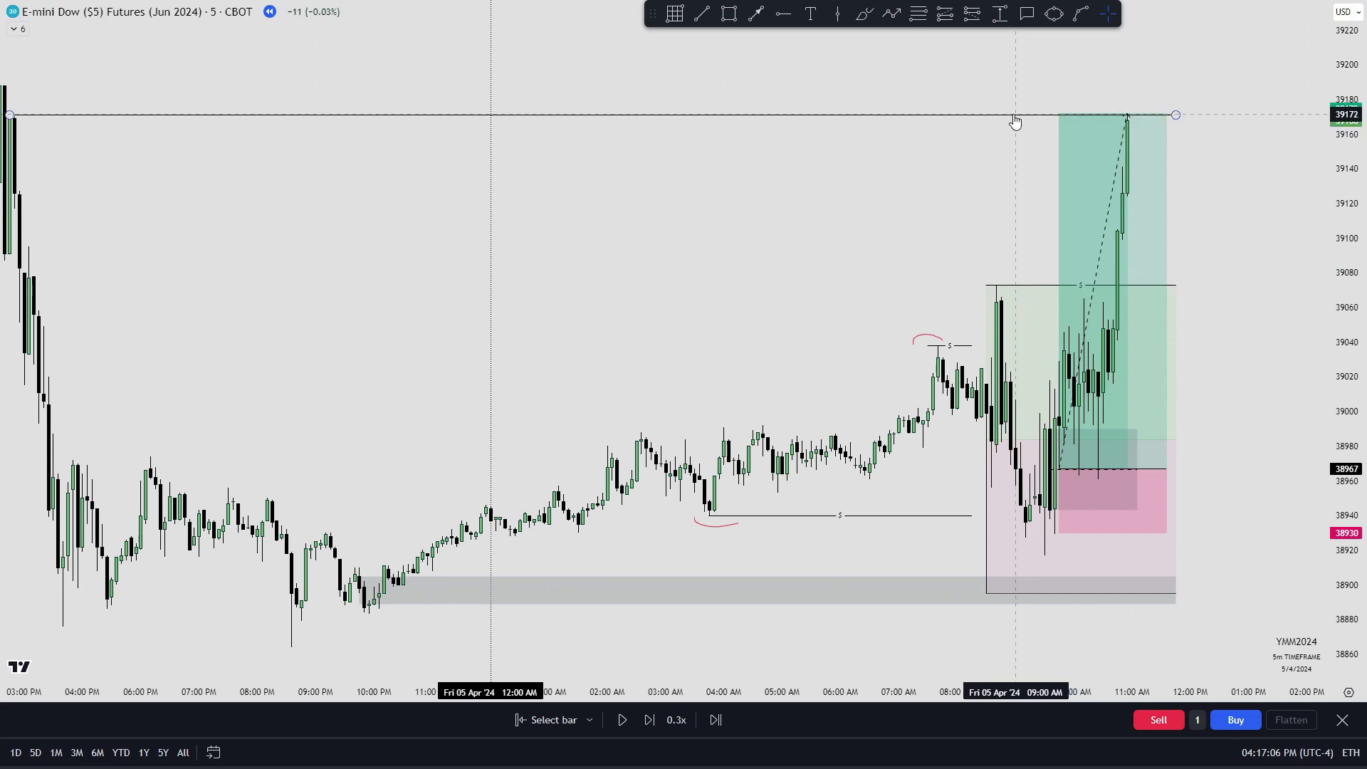
scroll(705, 345, up, 2)
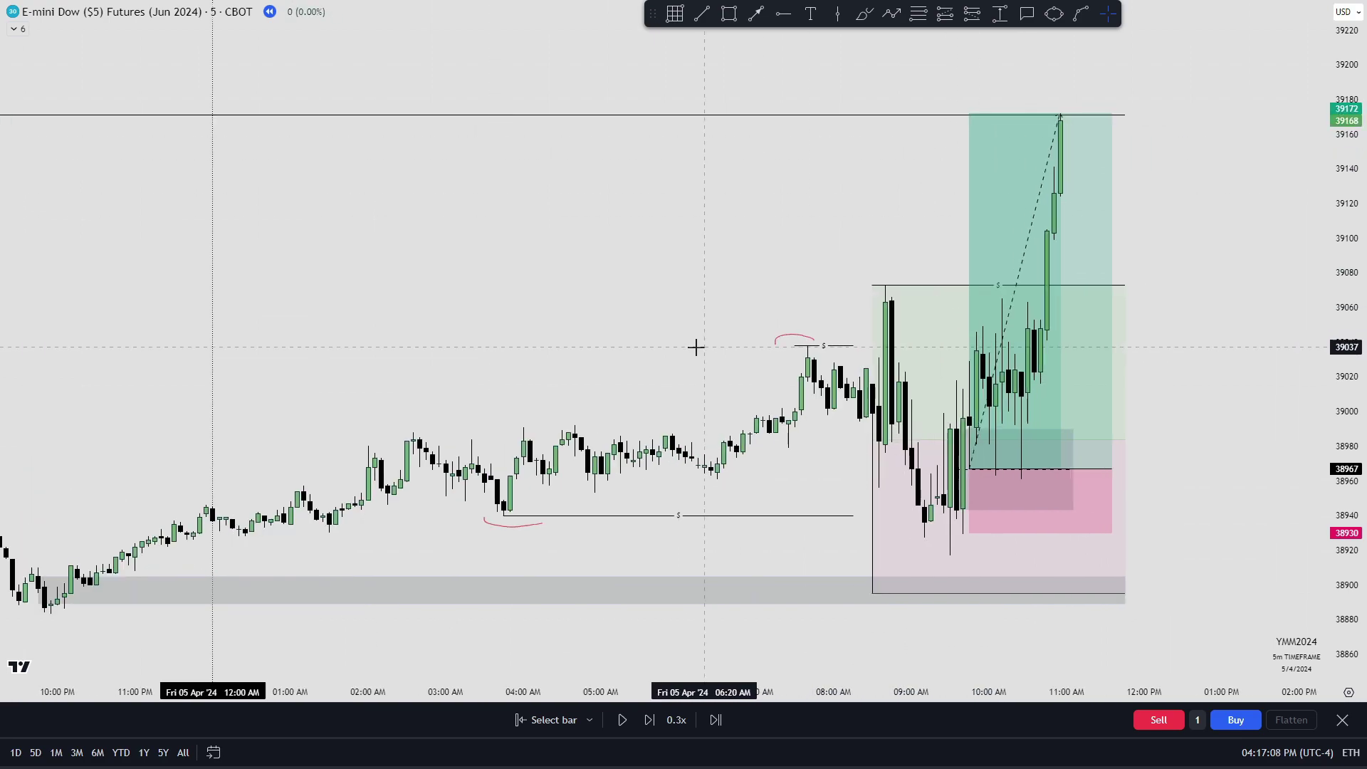